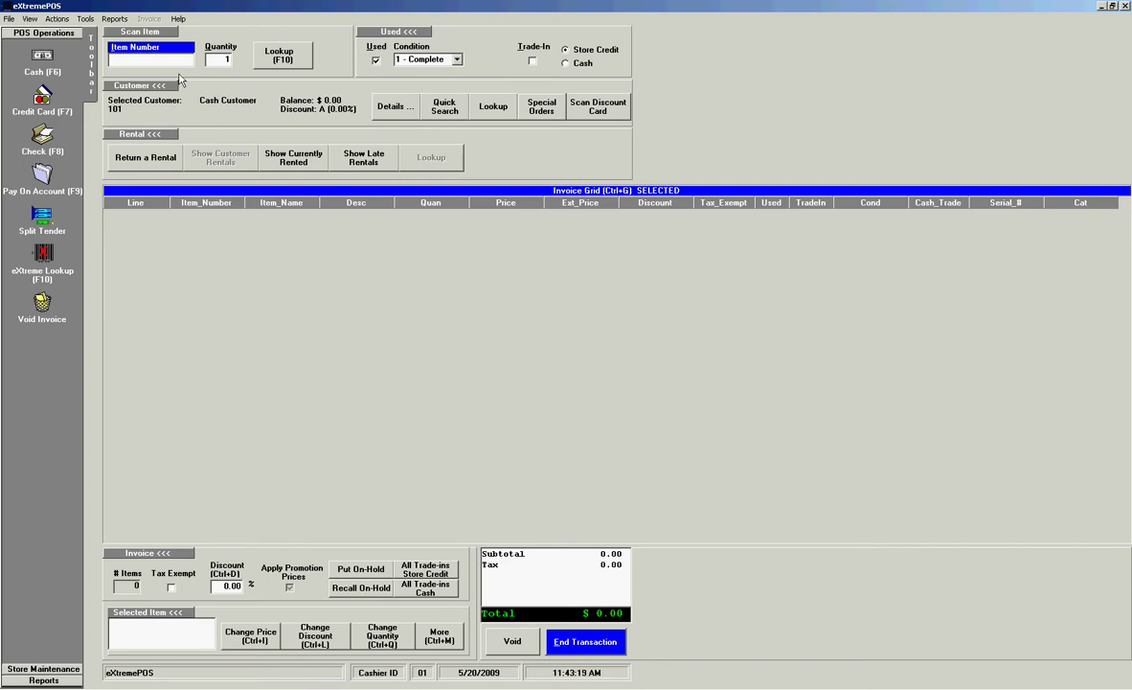
Step: Open the inventory list report options and set the item type to New
{"action": "left_click", "coordinate": [108, 20]}
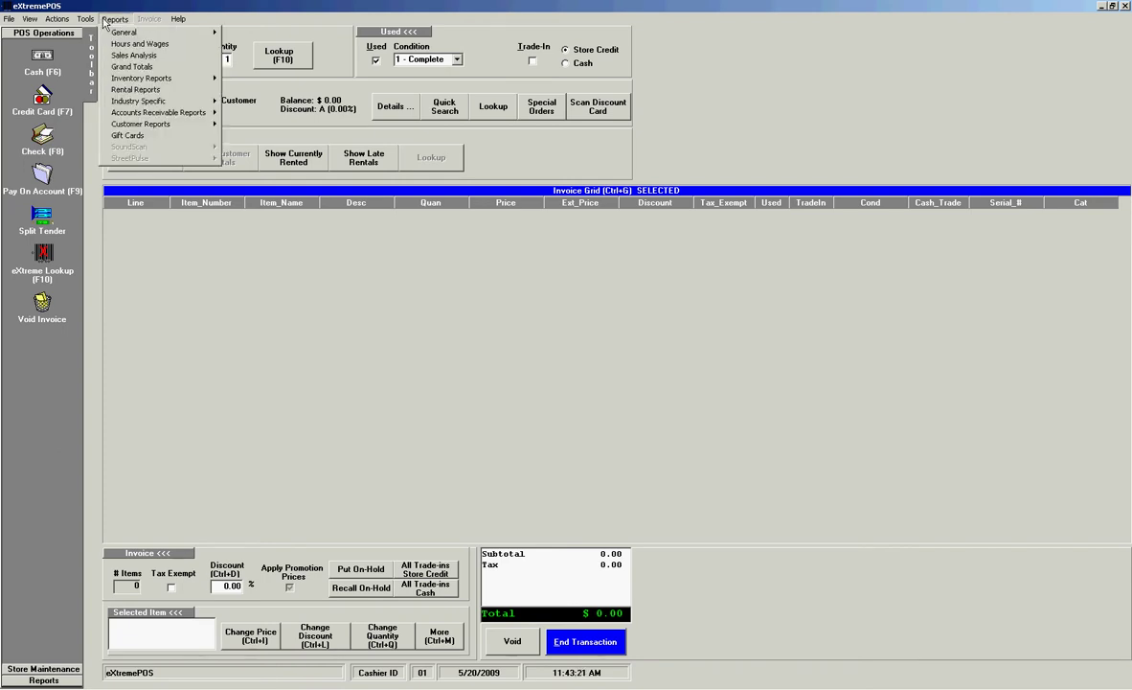
{"action": "mouse_move", "coordinate": [133, 82]}
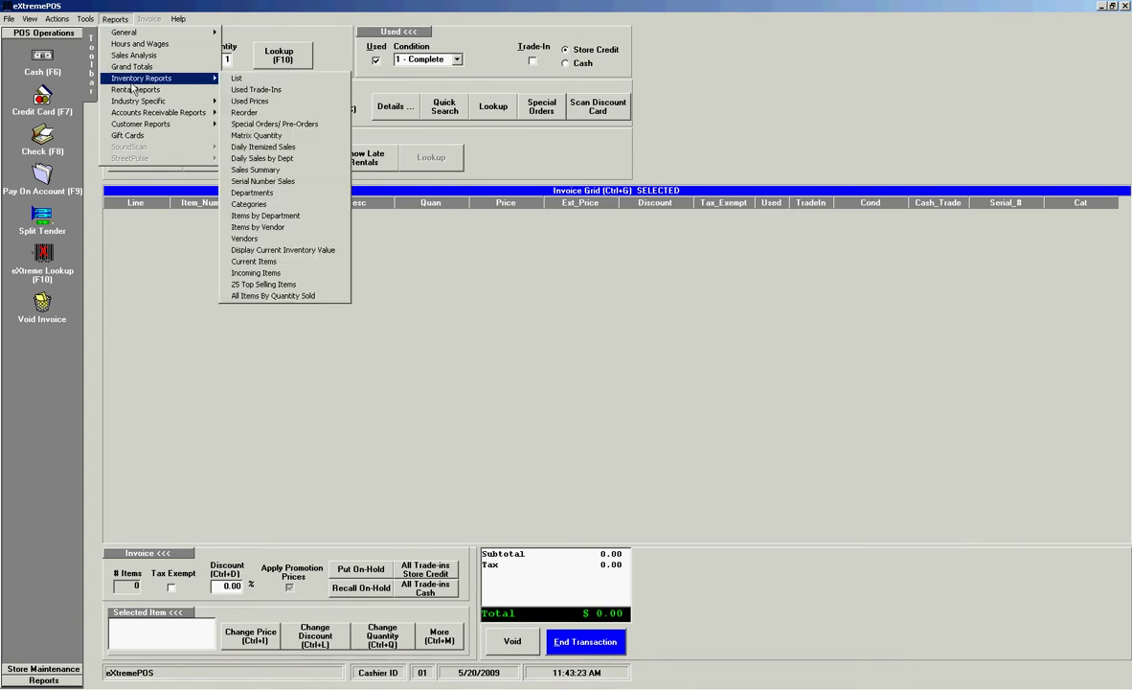
{"action": "left_click", "coordinate": [267, 83]}
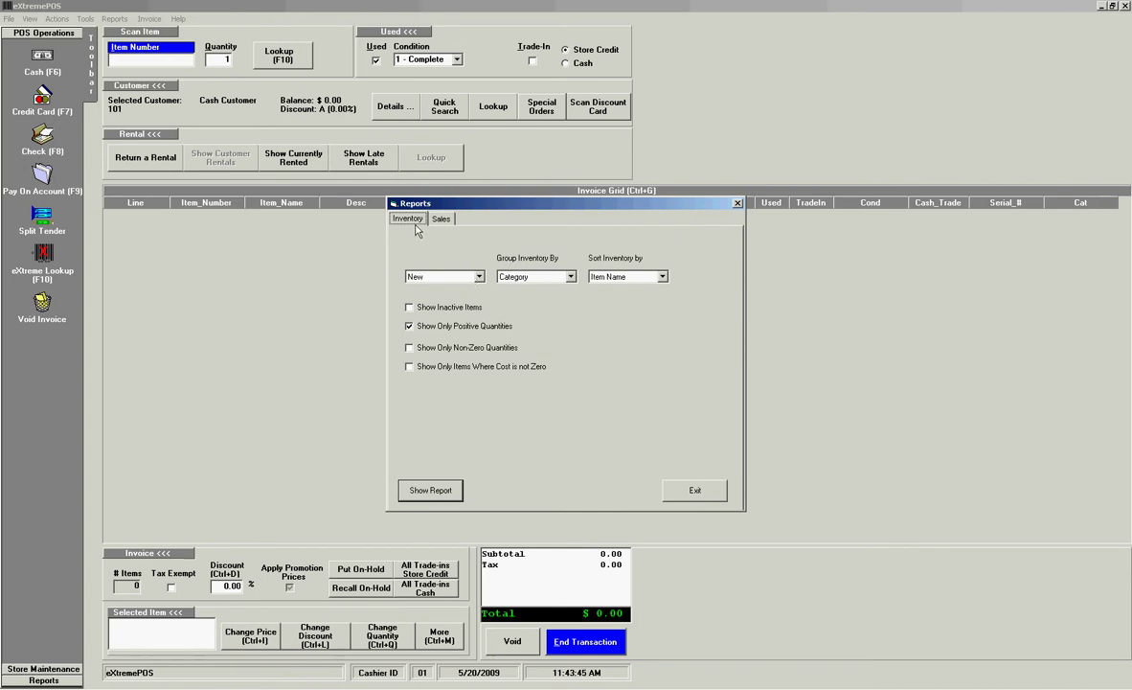
{"action": "left_click", "coordinate": [443, 280]}
{"action": "left_click", "coordinate": [441, 288]}
{"action": "left_click", "coordinate": [440, 278]}
{"action": "left_click", "coordinate": [438, 293]}
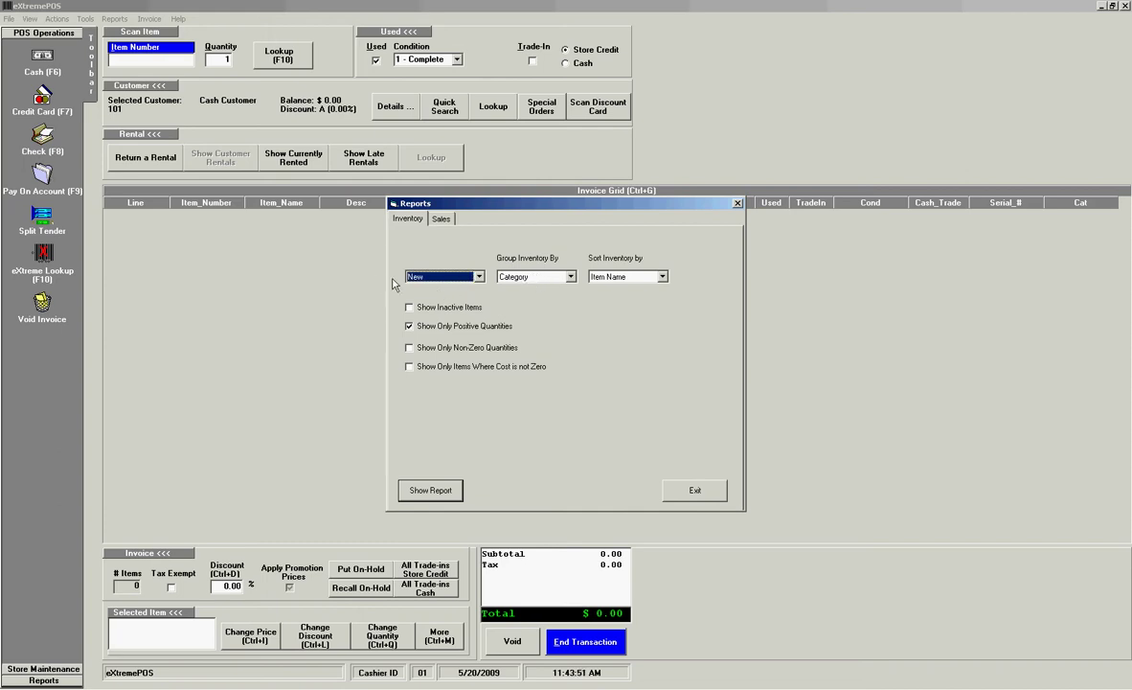
Step: Group the inventory report by Category and sort it by Item Name
{"action": "left_click", "coordinate": [550, 279]}
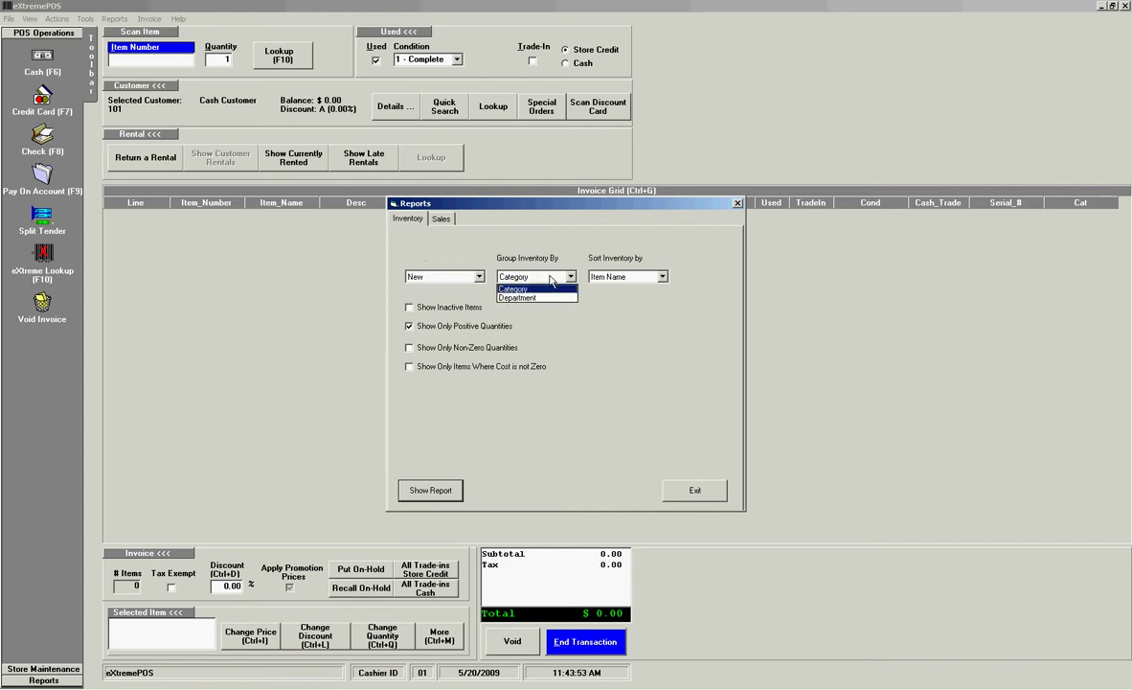
{"action": "left_click", "coordinate": [550, 288]}
{"action": "left_click", "coordinate": [641, 278]}
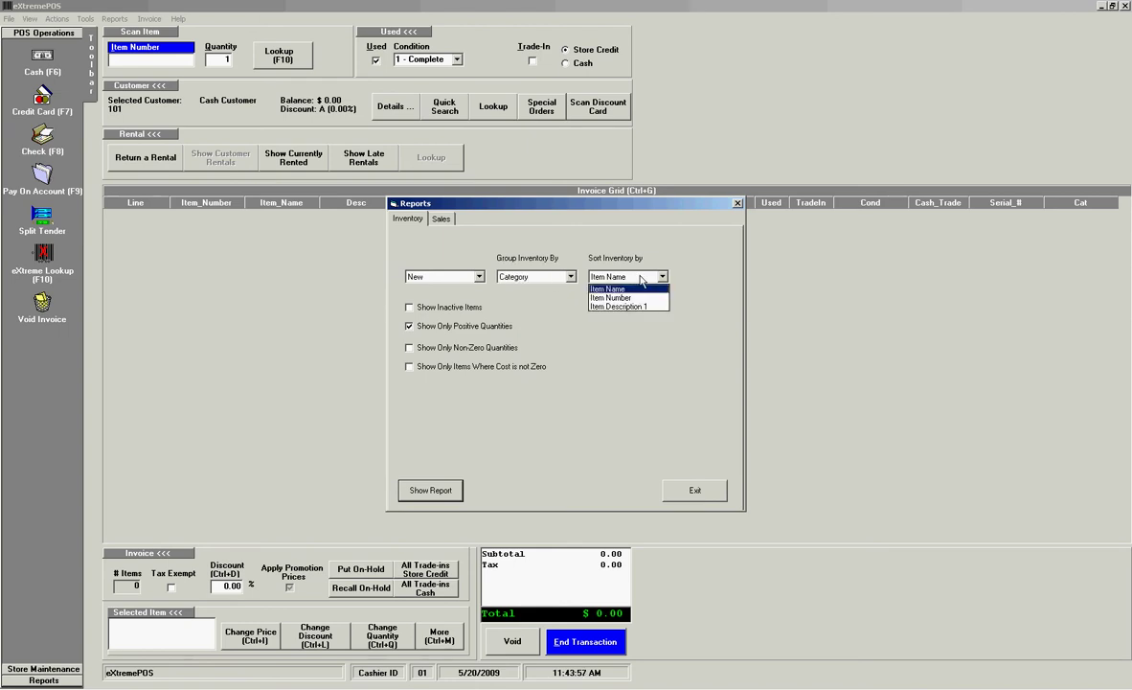
{"action": "left_click", "coordinate": [641, 278]}
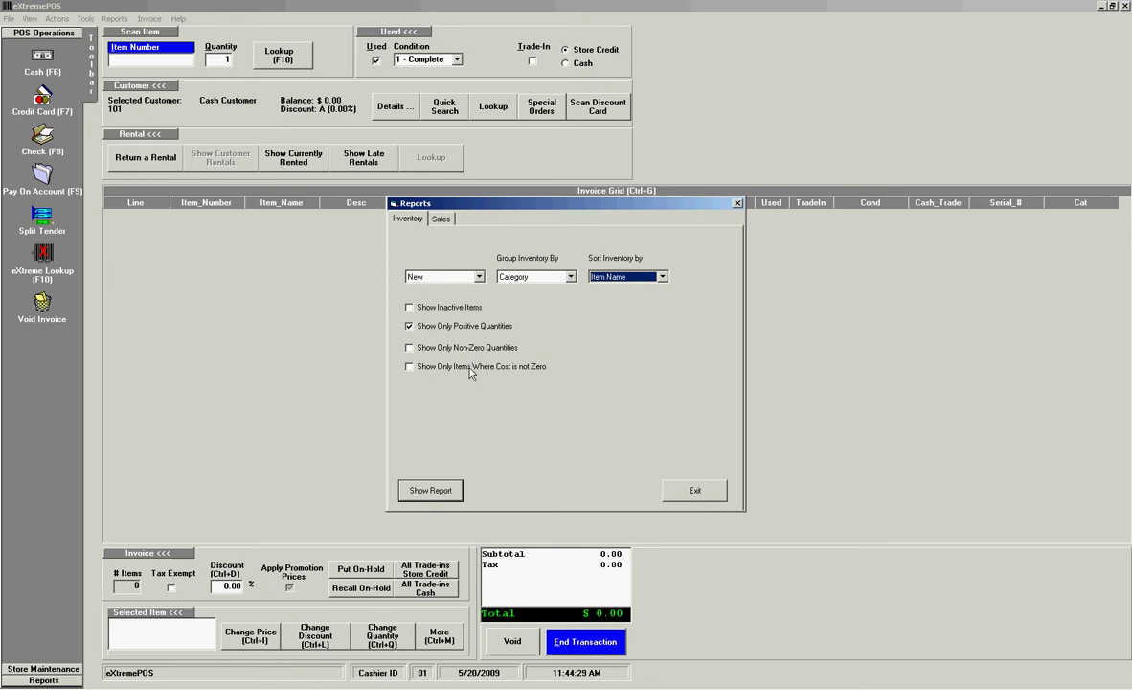
Step: Turn off the restriction to positive quantities, generate the inventory list report and look through its first page
{"action": "left_click", "coordinate": [410, 326]}
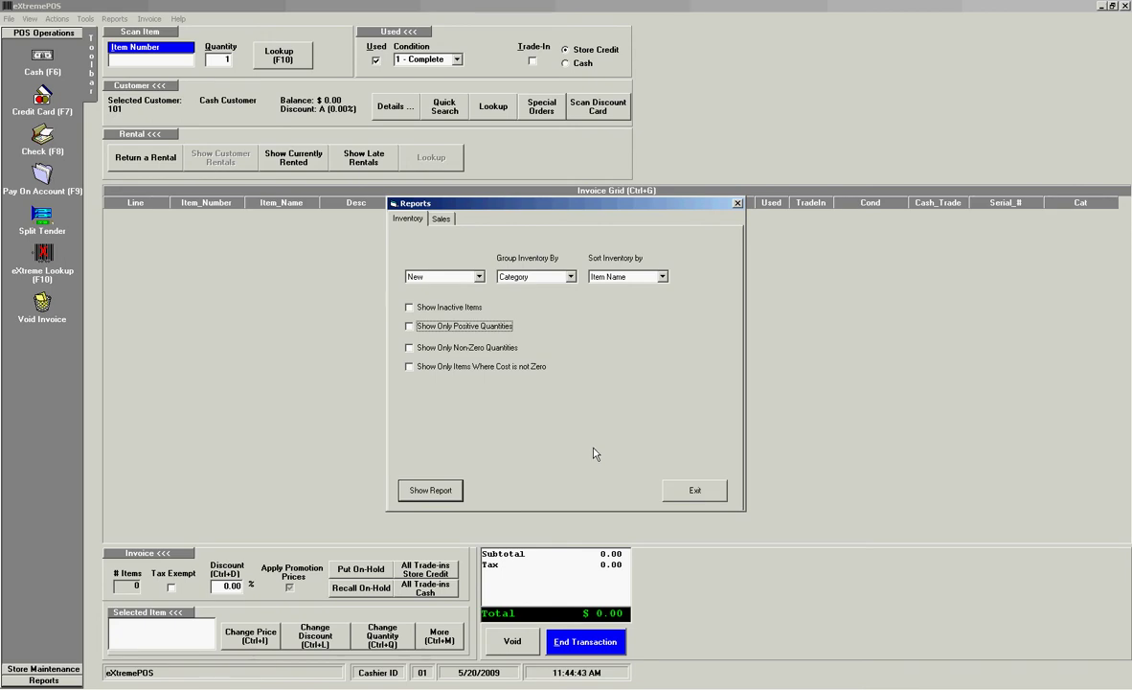
{"action": "left_click", "coordinate": [427, 493]}
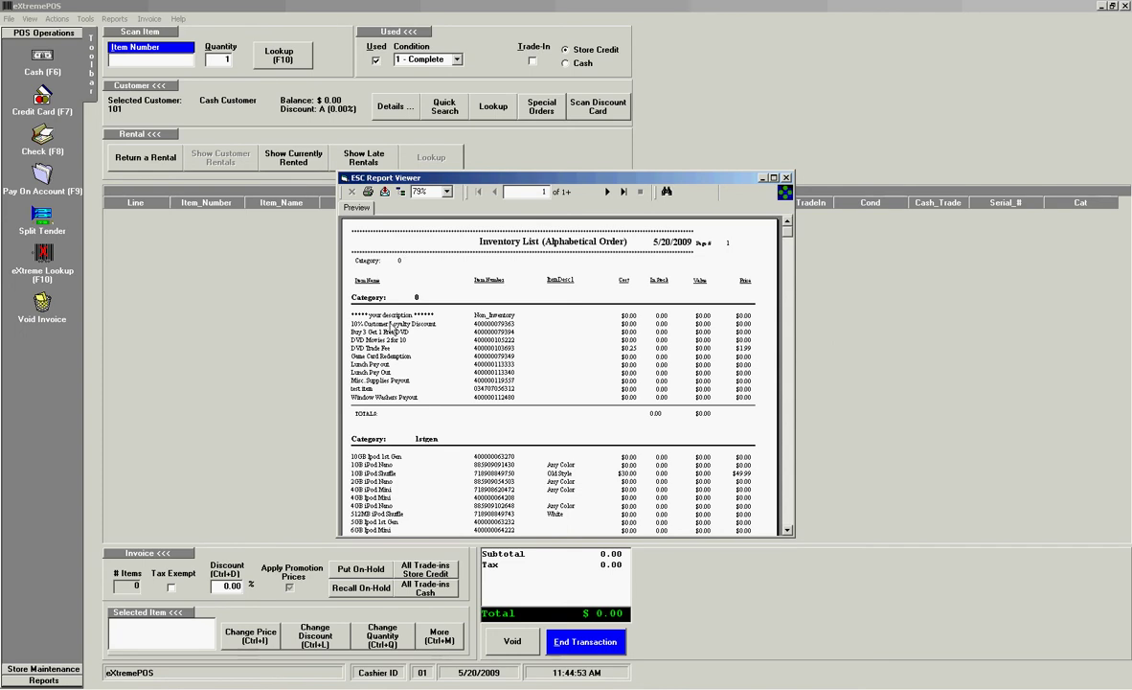
{"action": "scroll", "coordinate": [790, 242], "scroll_direction": "down", "scroll_amount": 3}
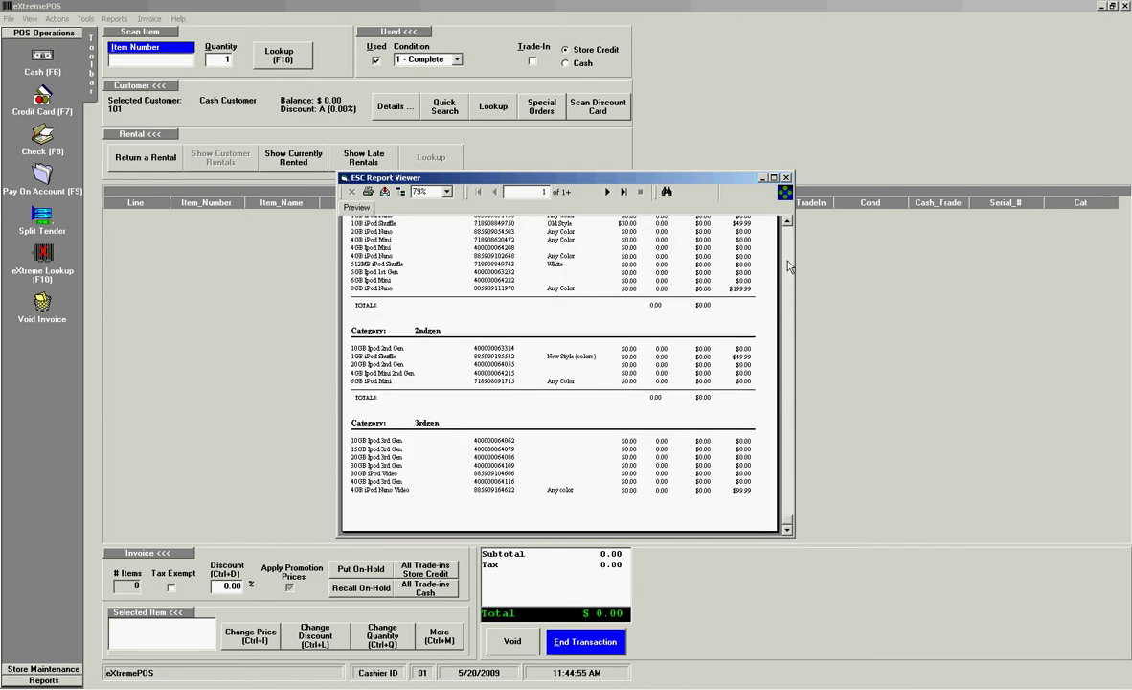
{"action": "scroll", "coordinate": [791, 220], "scroll_direction": "up", "scroll_amount": 3}
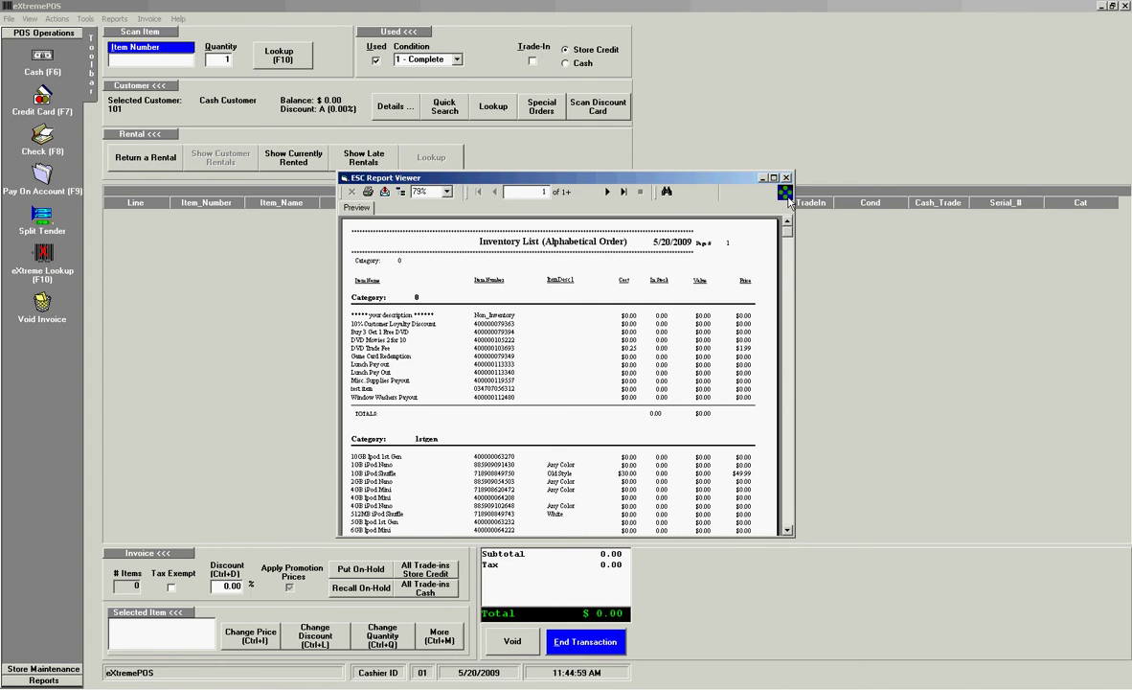
Step: Review the file formats offered for exporting the inventory report without exporting, and close the report and its options
{"action": "left_click", "coordinate": [384, 192]}
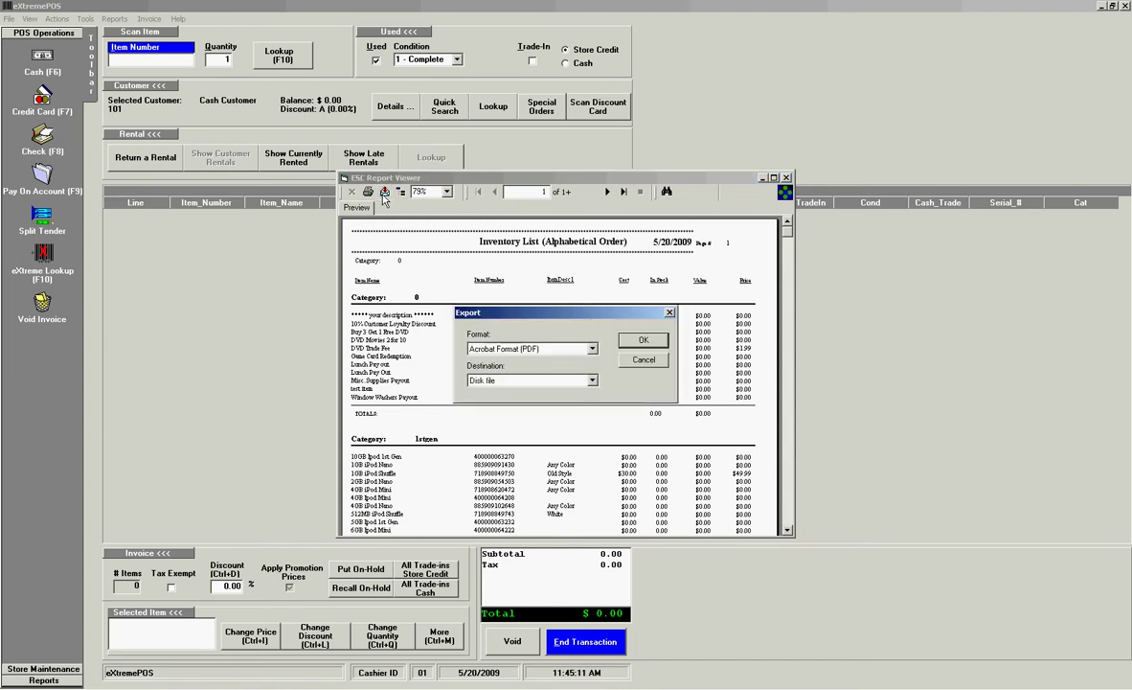
{"action": "left_click", "coordinate": [511, 350]}
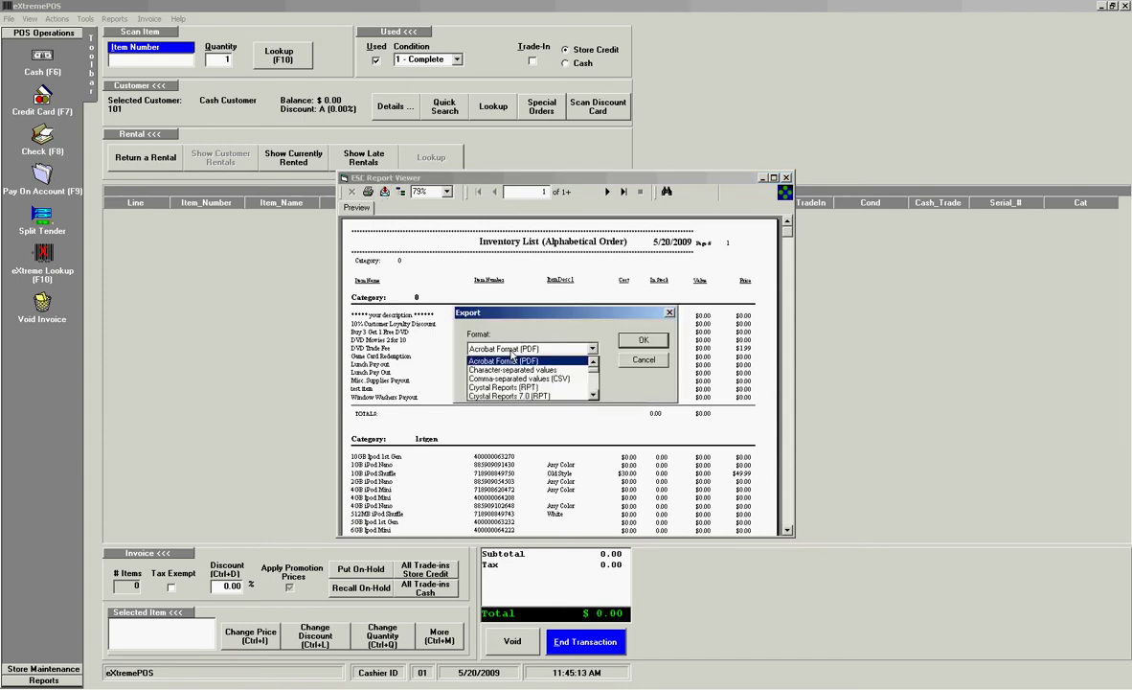
{"action": "scroll", "coordinate": [517, 368], "scroll_direction": "down", "scroll_amount": 3}
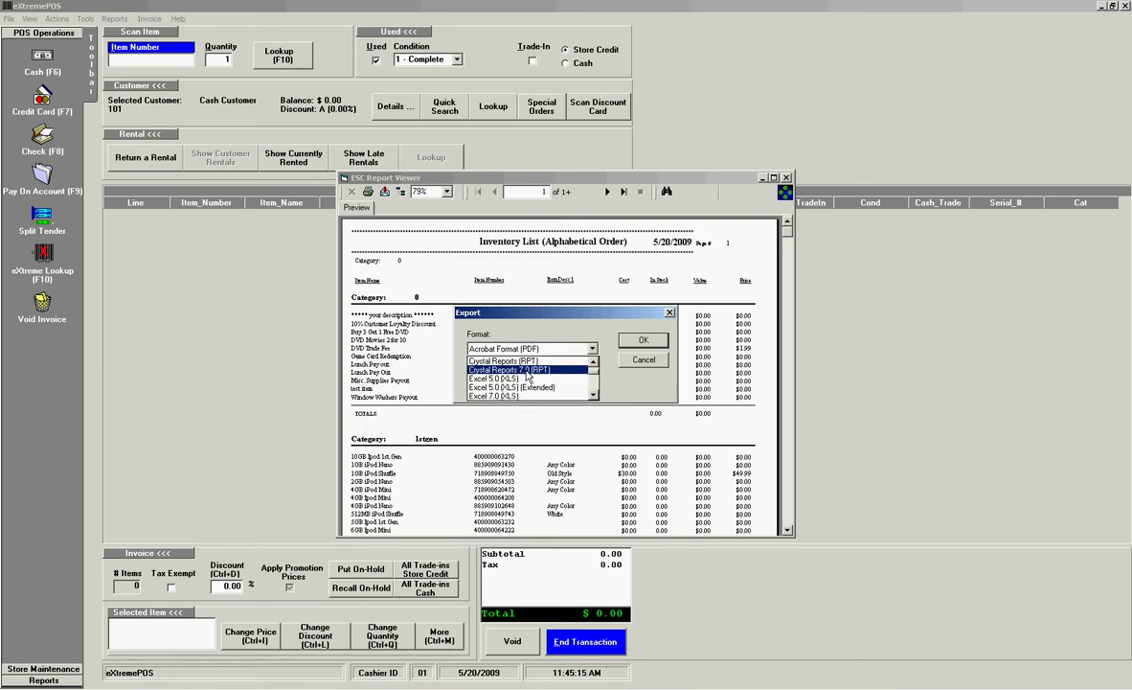
{"action": "scroll", "coordinate": [526, 376], "scroll_direction": "down", "scroll_amount": 3}
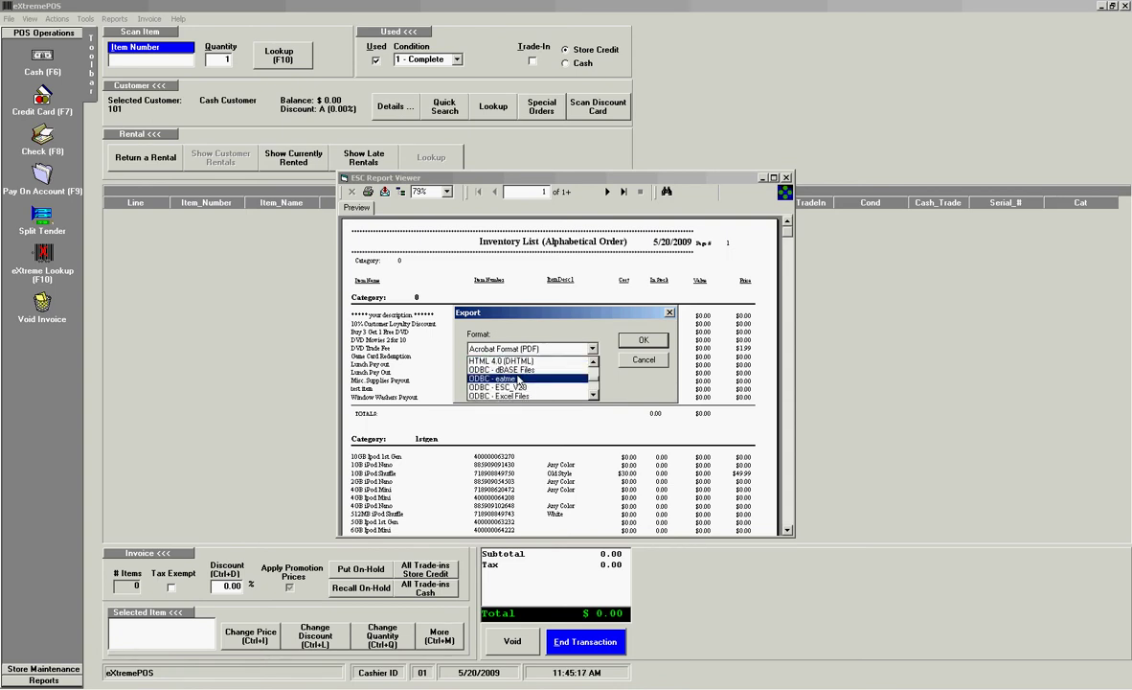
{"action": "scroll", "coordinate": [526, 383], "scroll_direction": "down", "scroll_amount": 5}
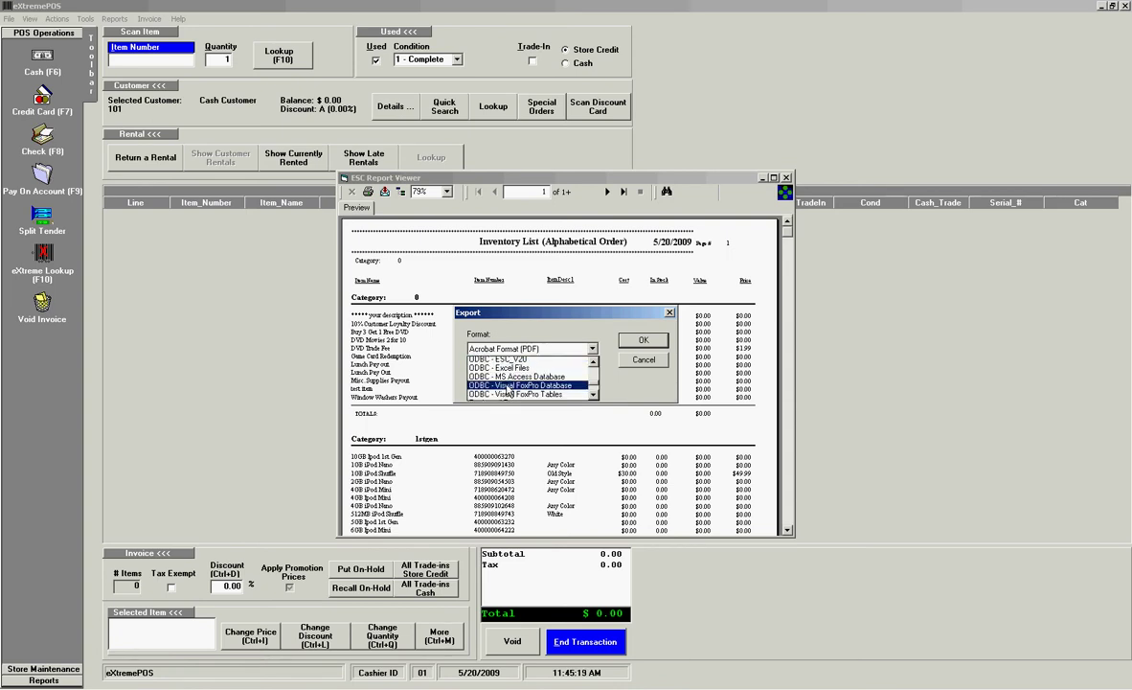
{"action": "scroll", "coordinate": [507, 393], "scroll_direction": "down", "scroll_amount": 3}
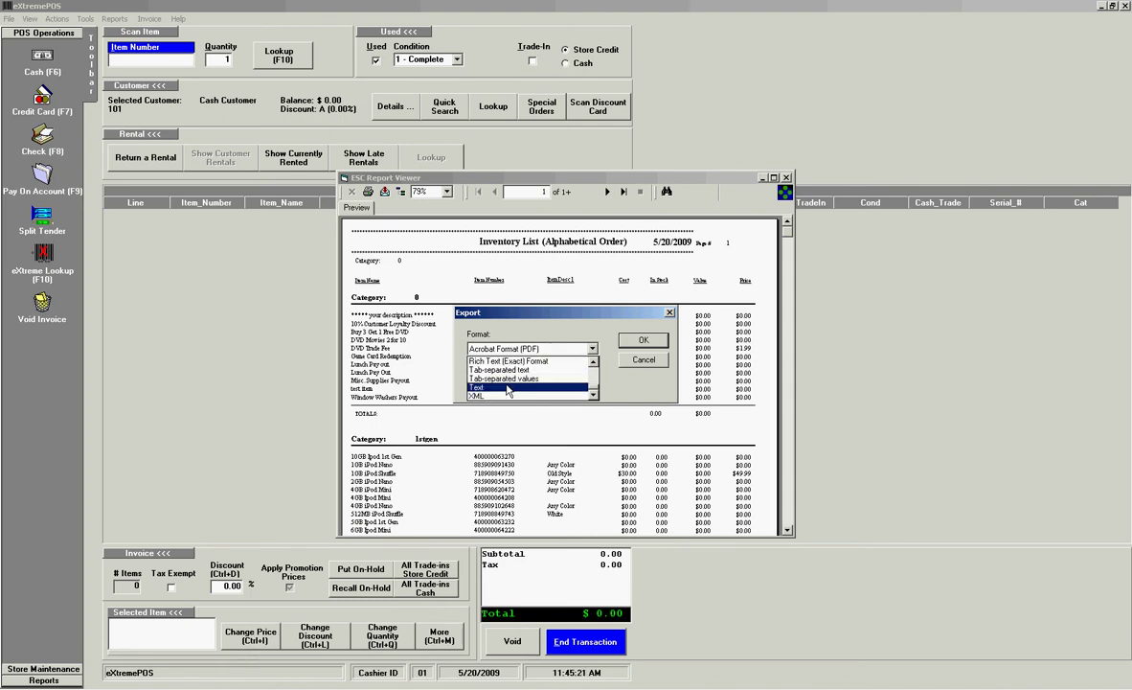
{"action": "left_click", "coordinate": [592, 347]}
{"action": "left_click", "coordinate": [641, 365]}
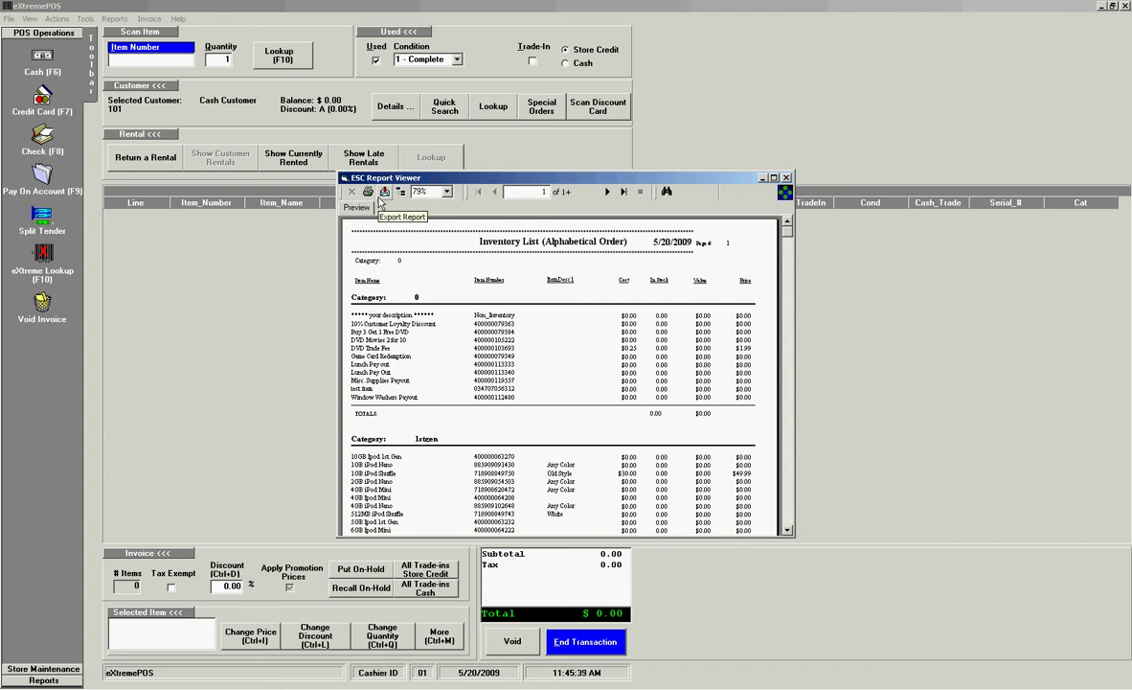
{"action": "left_click", "coordinate": [785, 179]}
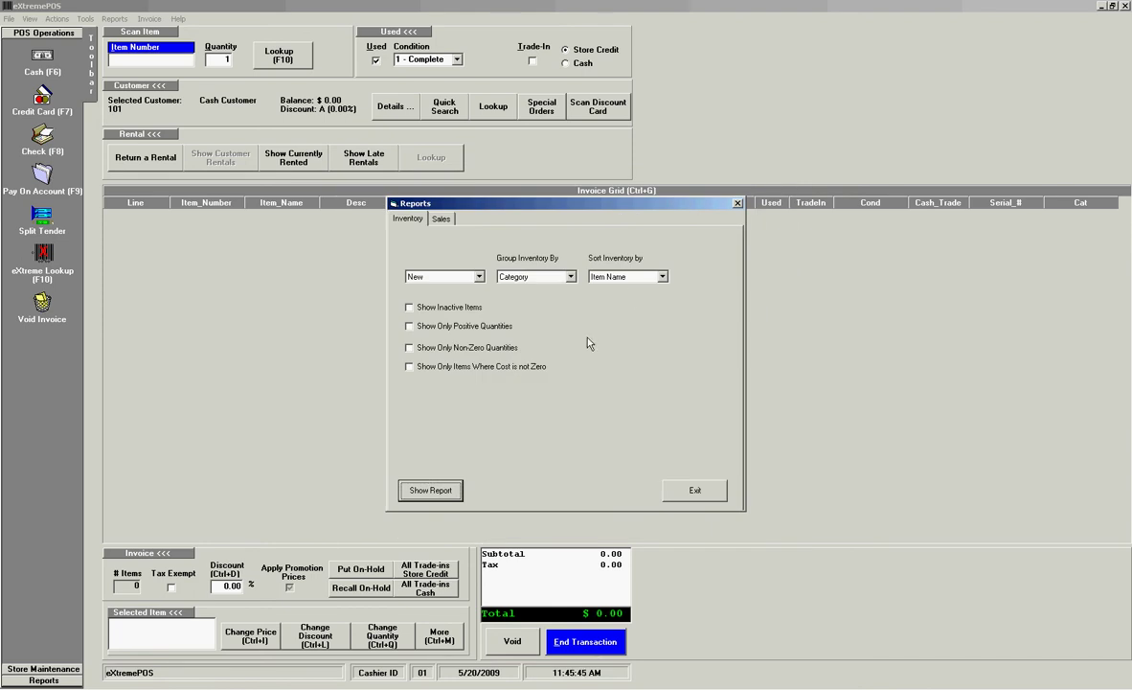
{"action": "left_click", "coordinate": [694, 490]}
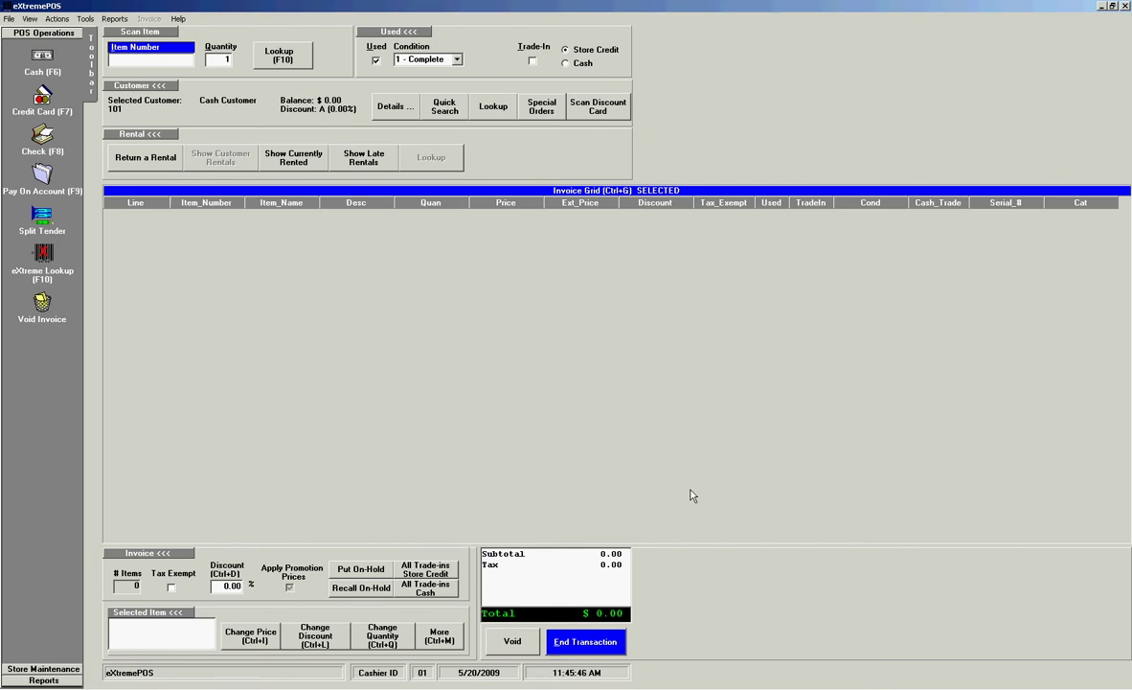
Step: Open the sales analysis reports and request the Sales by Dept summary with graphs
{"action": "left_click", "coordinate": [115, 19]}
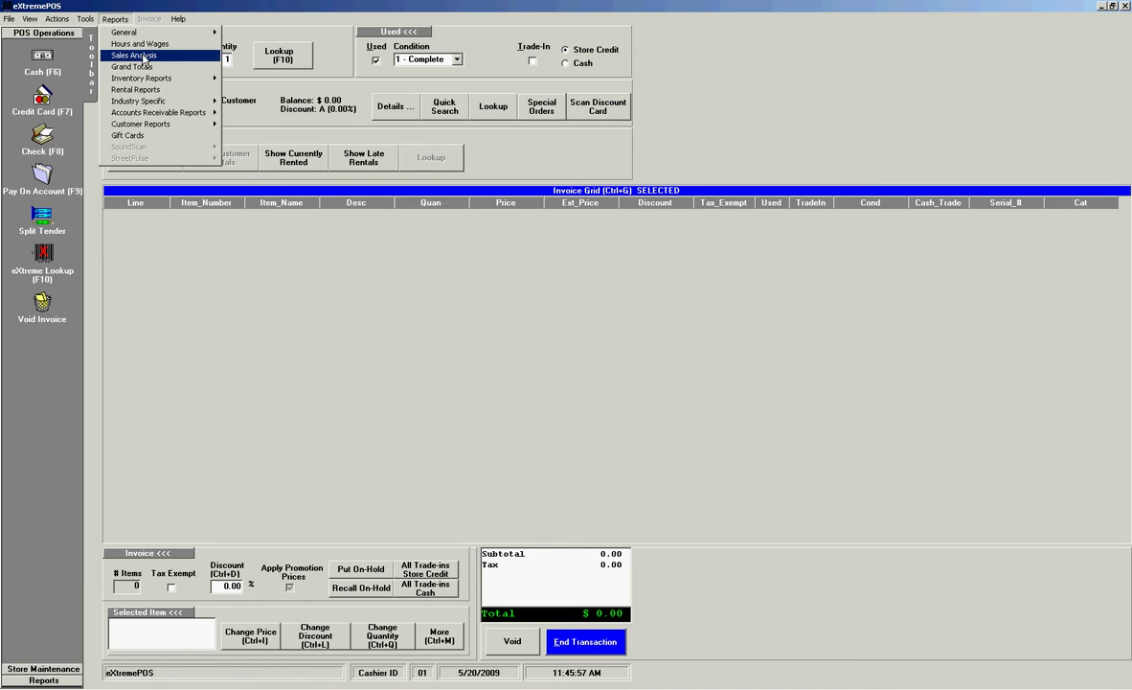
{"action": "left_click", "coordinate": [144, 57]}
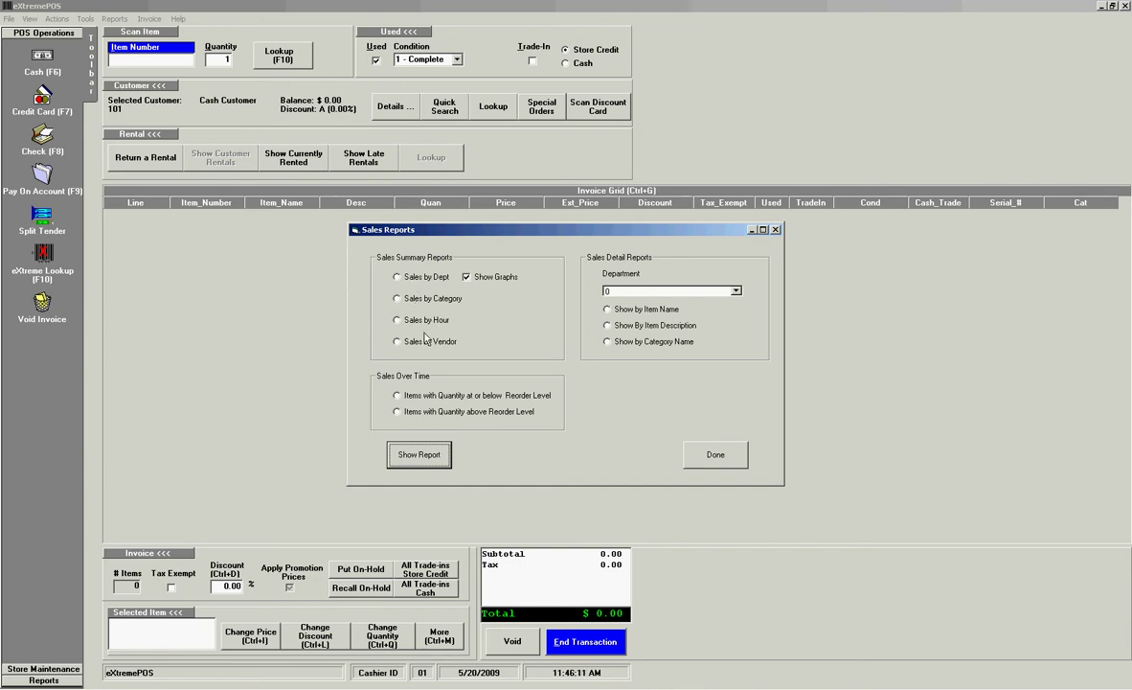
{"action": "left_click", "coordinate": [429, 280]}
{"action": "left_click", "coordinate": [425, 456]}
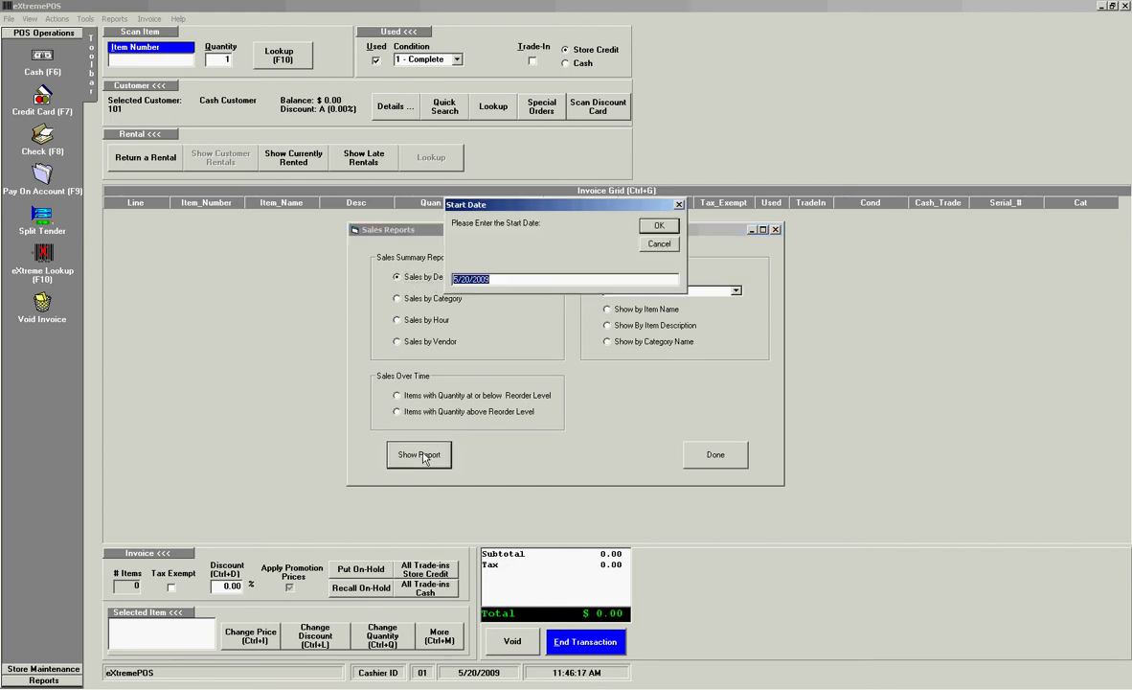
Step: Generate the department sales report with start date 1/1/2009 and end date 12/31/2009
{"action": "type", "text": "4"}
{"action": "key", "text": "BackSpace"}
{"action": "type", "text": "1/1"}
{"action": "type", "text": "2009"}
{"action": "key", "text": "Return"}
{"action": "type", "text": "12/31/2009"}
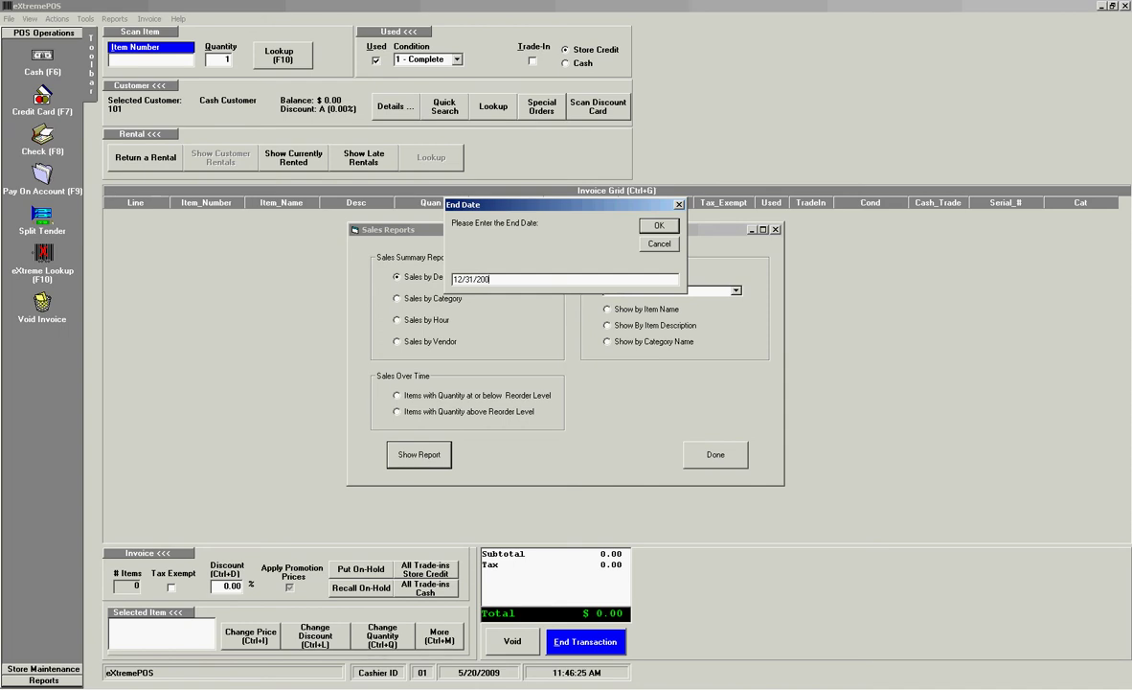
{"action": "key", "text": "Return"}
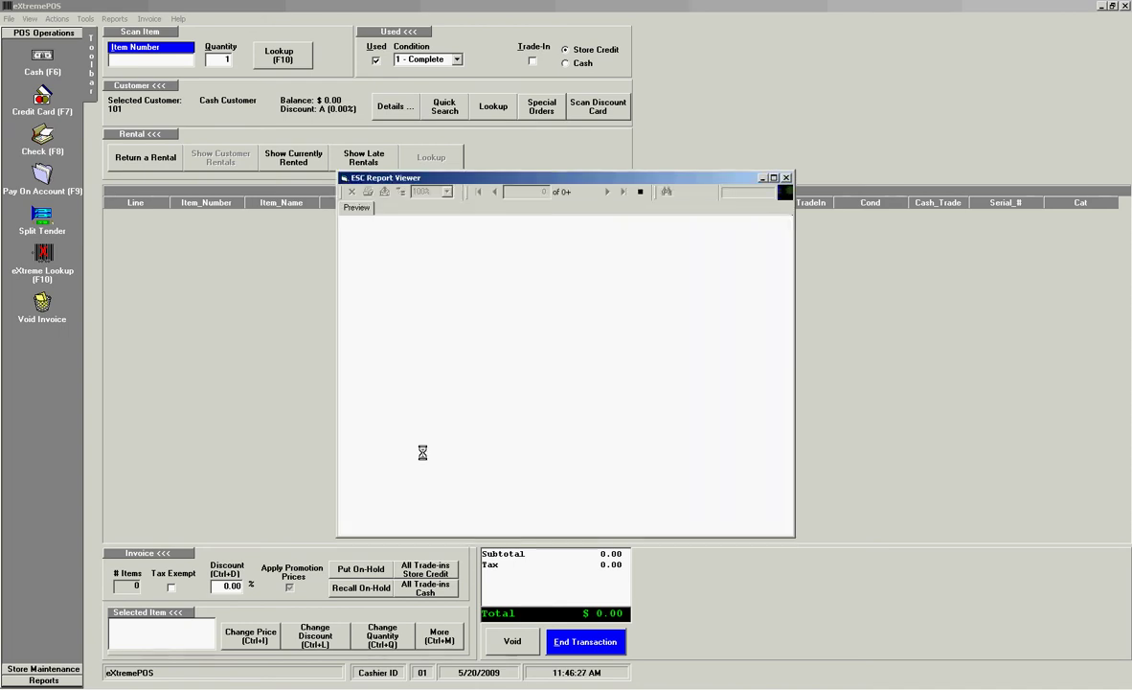
Step: Maximize the department sales report, examine its charts and sales table on both pages, and close it
{"action": "double_click", "coordinate": [672, 182]}
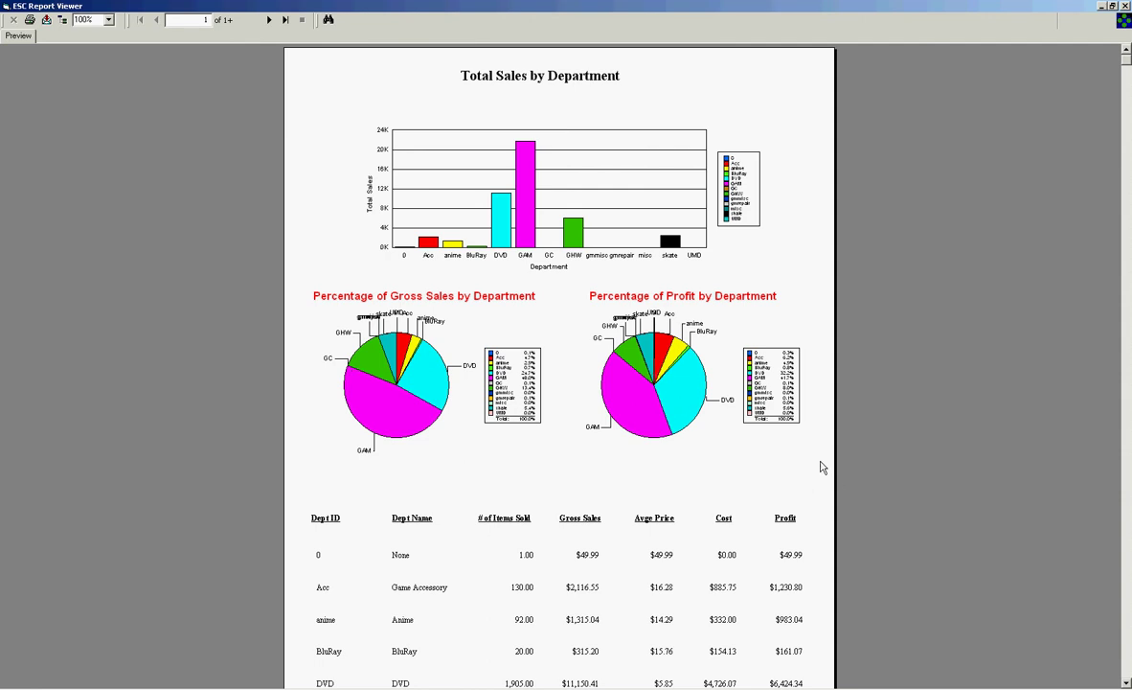
{"action": "left_click_drag", "start_coordinate": [1126, 61], "coordinate": [1126, 151]}
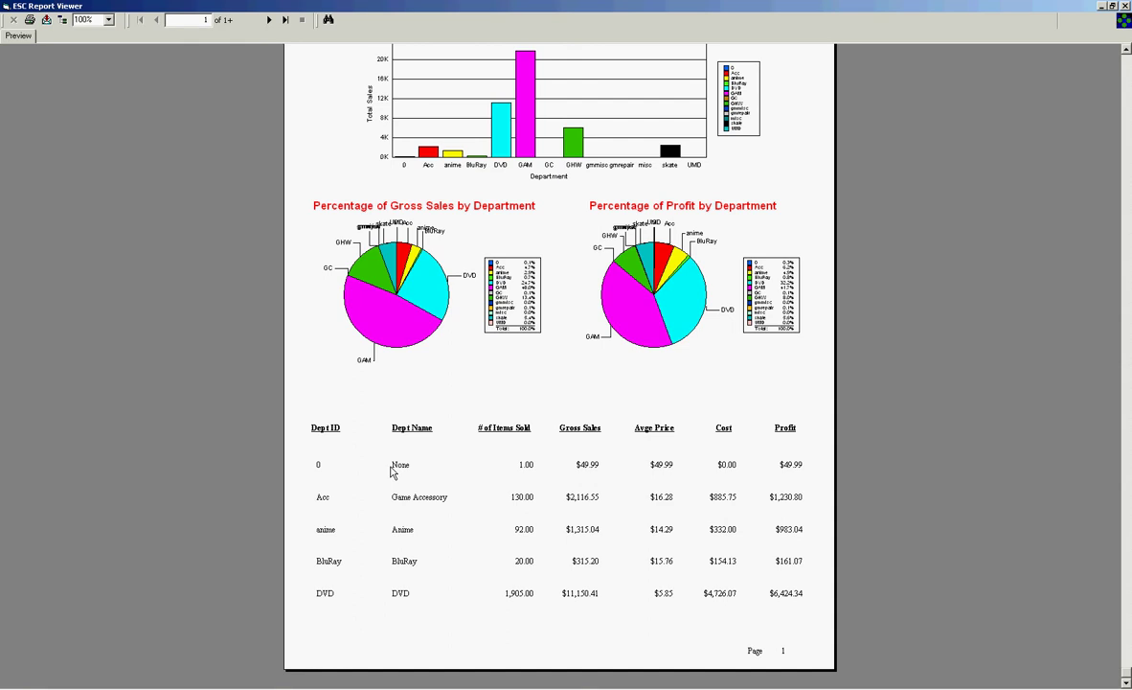
{"action": "left_click", "coordinate": [269, 20]}
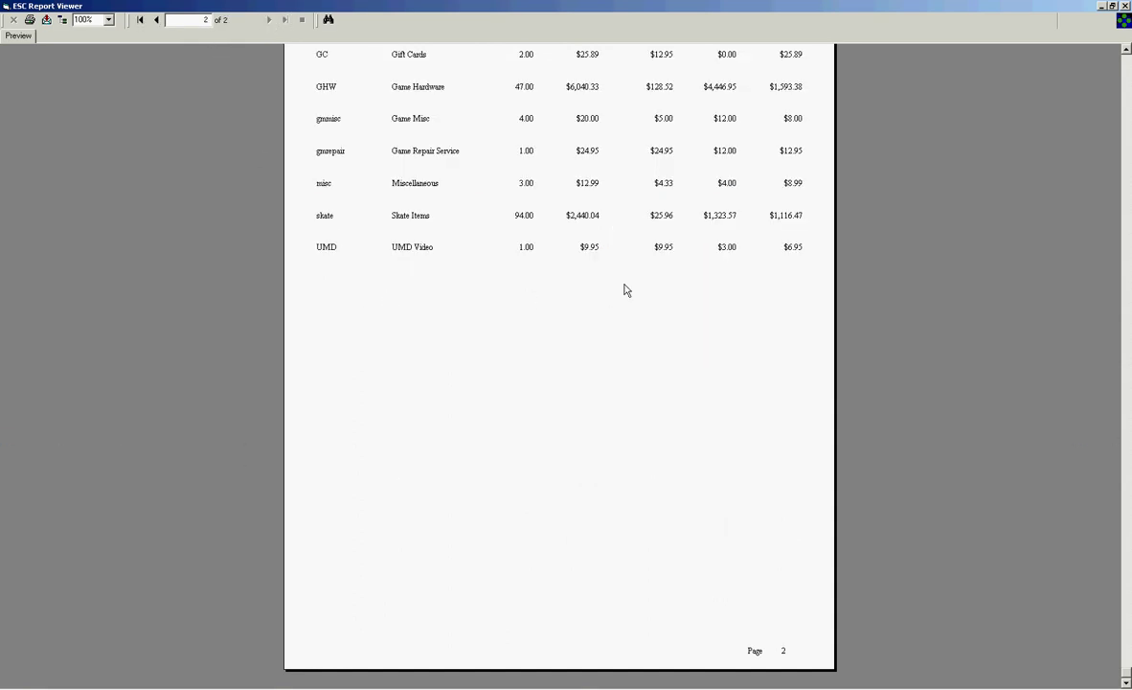
{"action": "scroll", "coordinate": [600, 266], "scroll_direction": "up", "scroll_amount": 2}
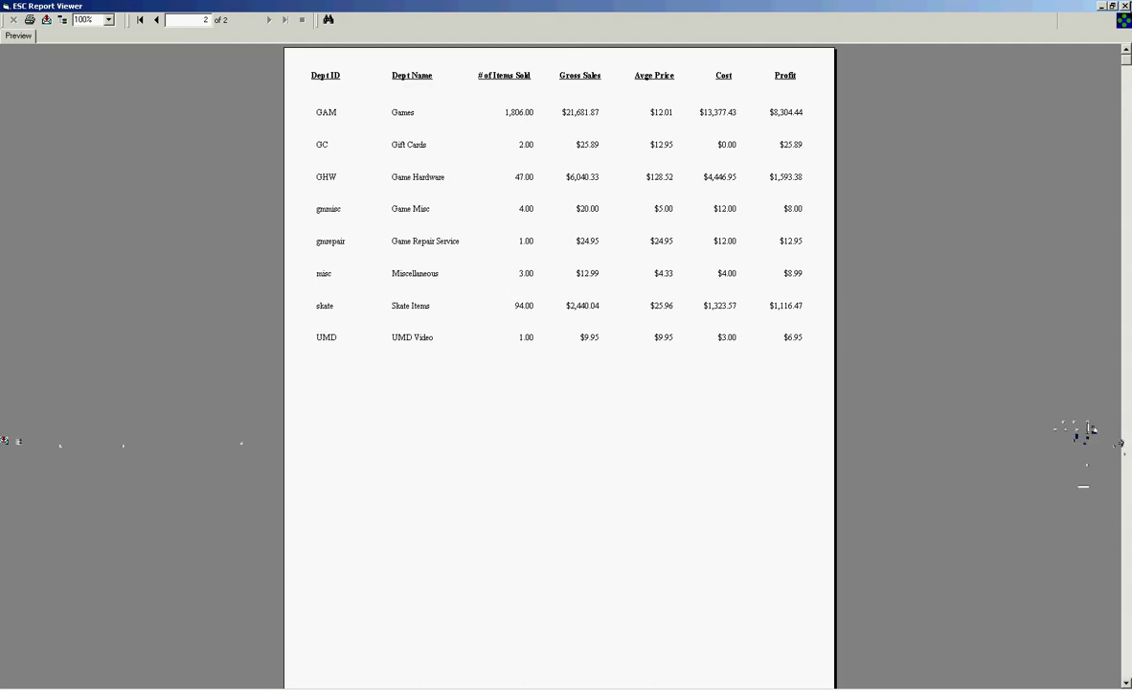
{"action": "left_click", "coordinate": [1125, 6]}
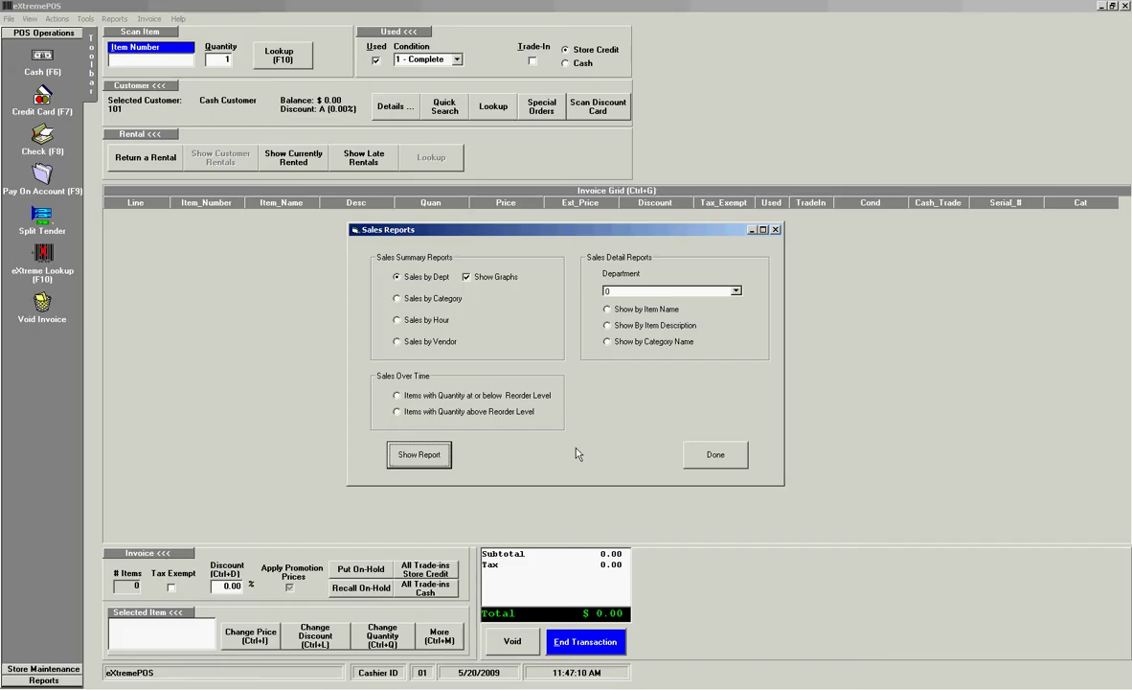
Step: Request the Sales by Hour summary report for completed invoices
{"action": "left_click", "coordinate": [431, 299]}
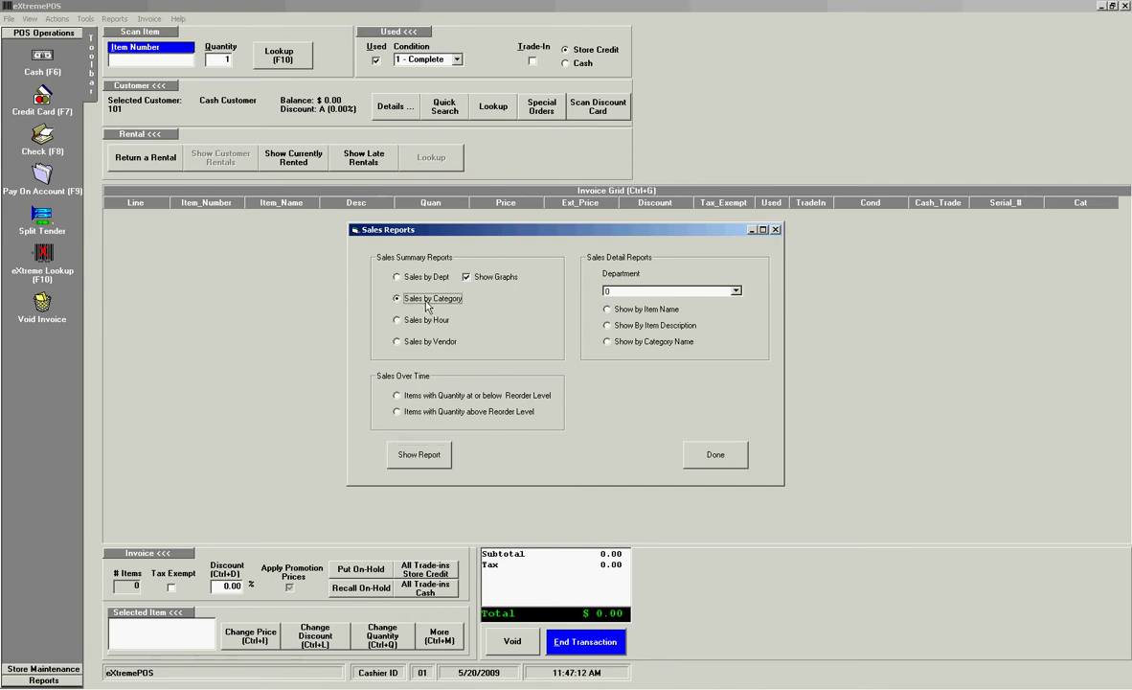
{"action": "left_click", "coordinate": [429, 320]}
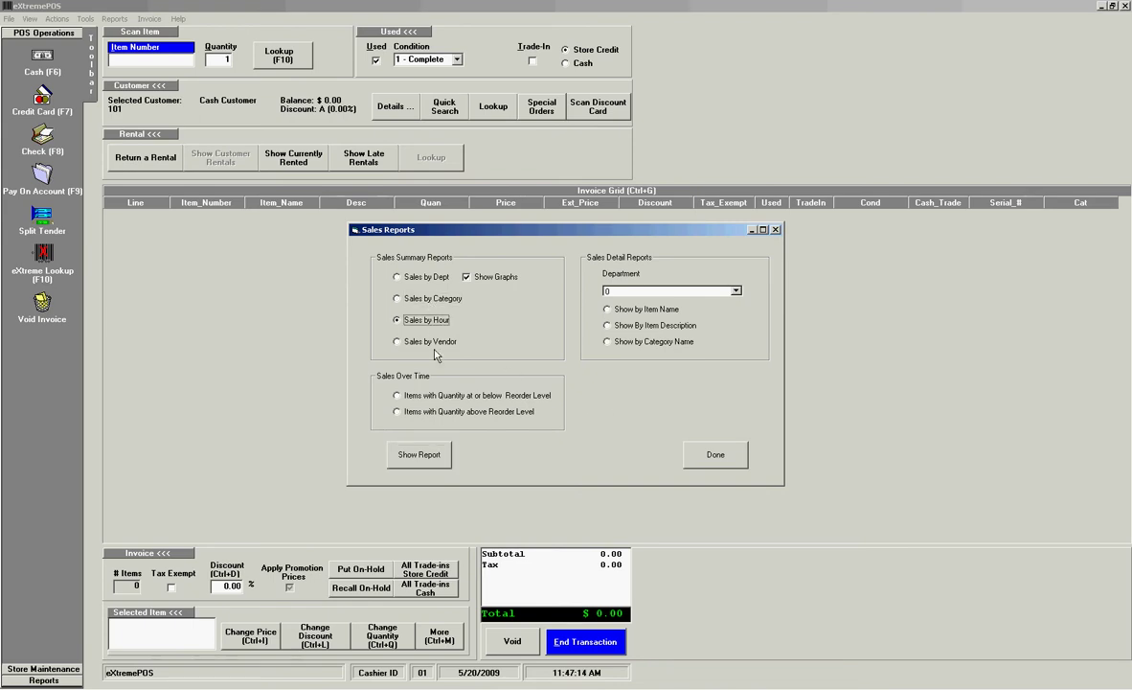
{"action": "left_click", "coordinate": [413, 458]}
{"action": "left_click", "coordinate": [665, 226]}
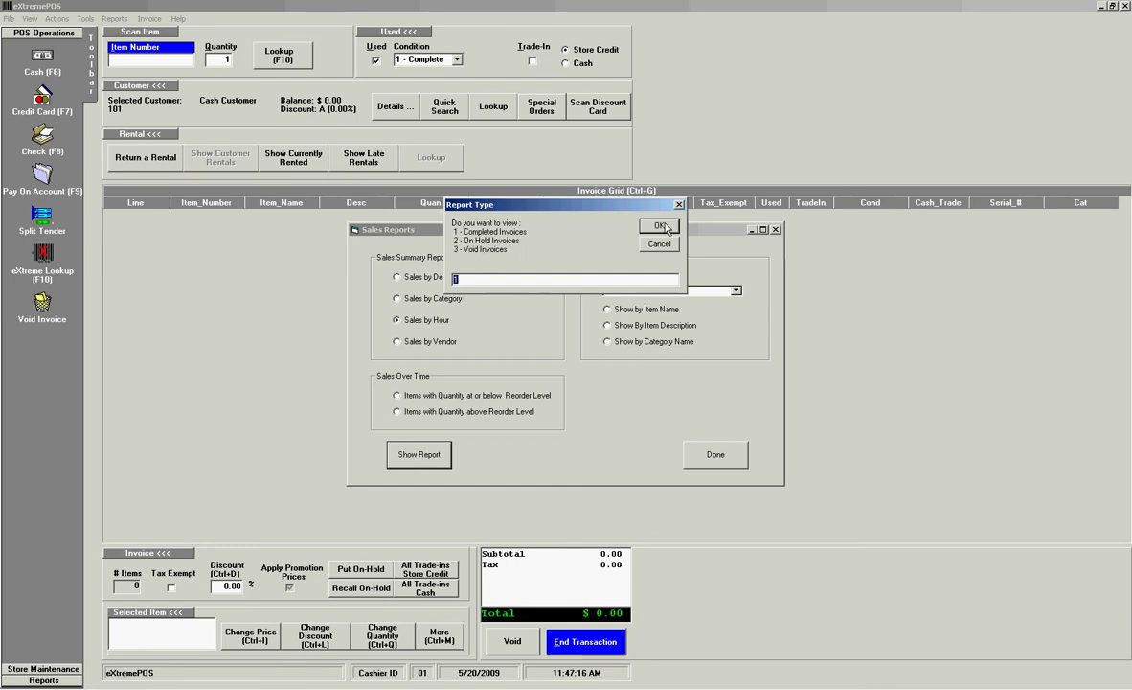
{"action": "left_click", "coordinate": [661, 226]}
Step: Generate the hourly sales report for the period from 1/1/2009 to 12/31/2009
{"action": "type", "text": "1"}
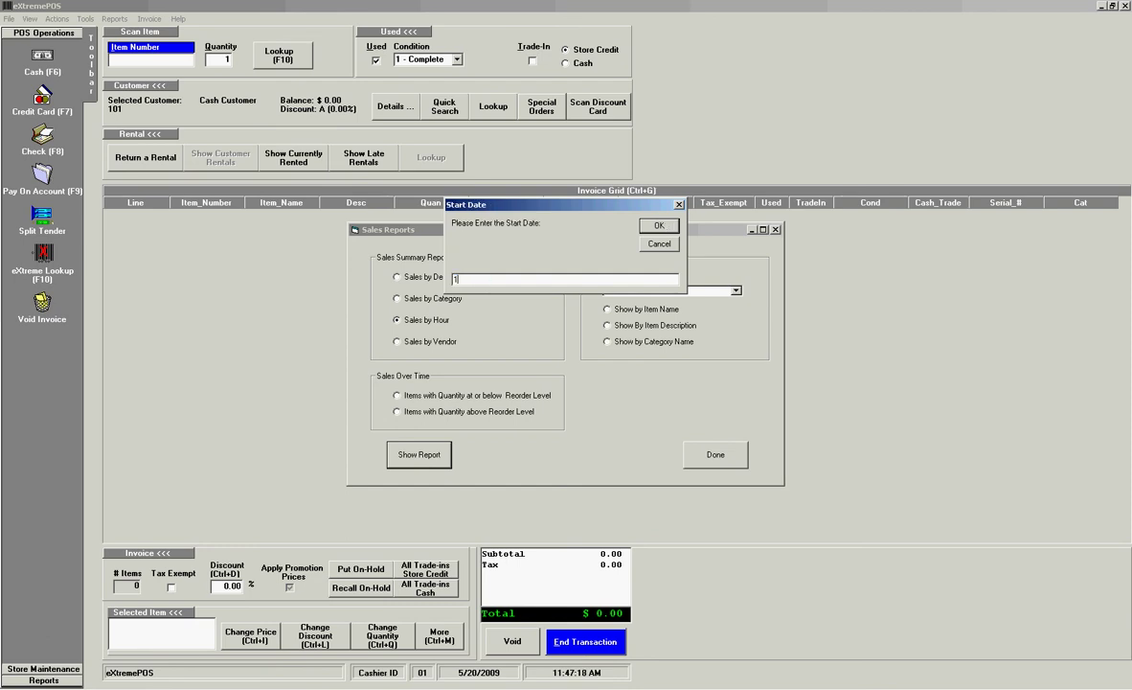
{"action": "type", "text": "/1/2009"}
{"action": "left_click", "coordinate": [660, 226]}
{"action": "type", "text": "12/31/2009"}
{"action": "left_click", "coordinate": [660, 226]}
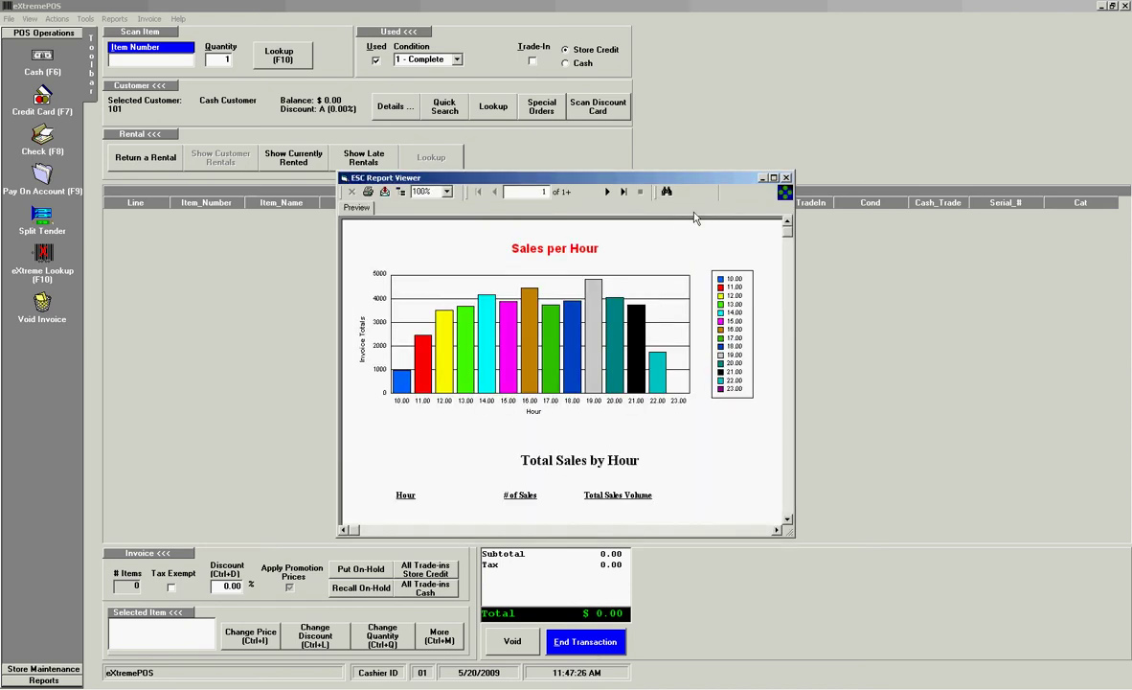
Step: Maximize the hourly sales report, examine its chart and hourly sales table, and close it
{"action": "double_click", "coordinate": [695, 182]}
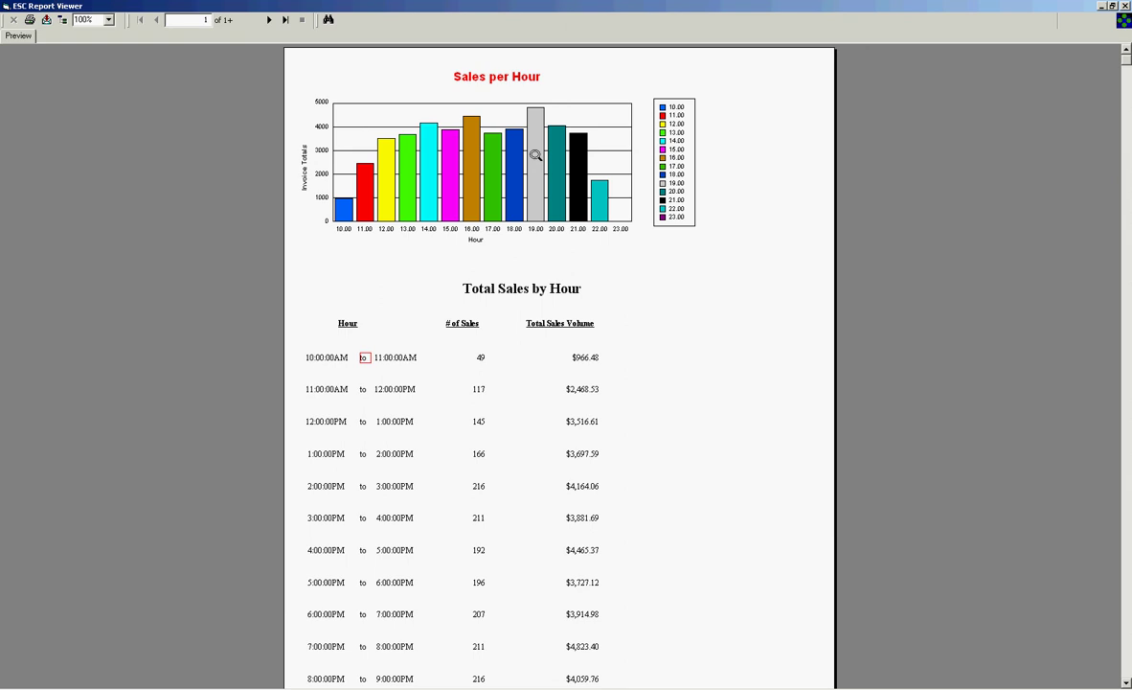
{"action": "scroll", "coordinate": [751, 346], "scroll_direction": "down", "scroll_amount": 2}
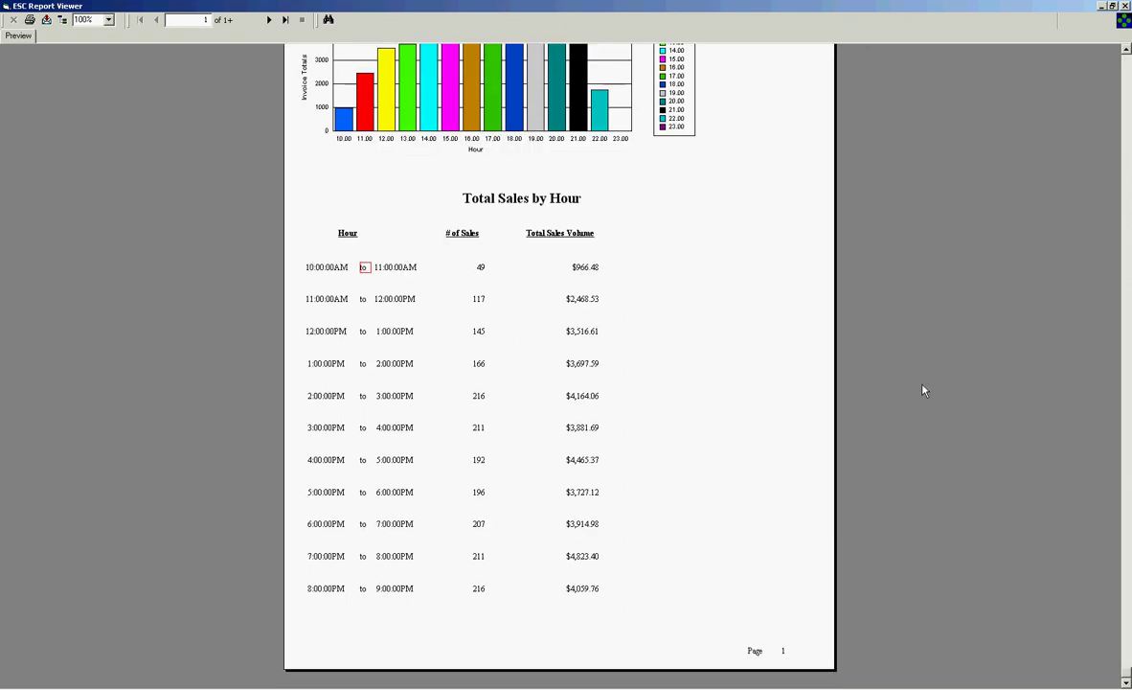
{"action": "scroll", "coordinate": [942, 379], "scroll_direction": "up", "scroll_amount": 2}
{"action": "scroll", "coordinate": [929, 369], "scroll_direction": "down", "scroll_amount": 2}
{"action": "scroll", "coordinate": [910, 352], "scroll_direction": "up", "scroll_amount": 2}
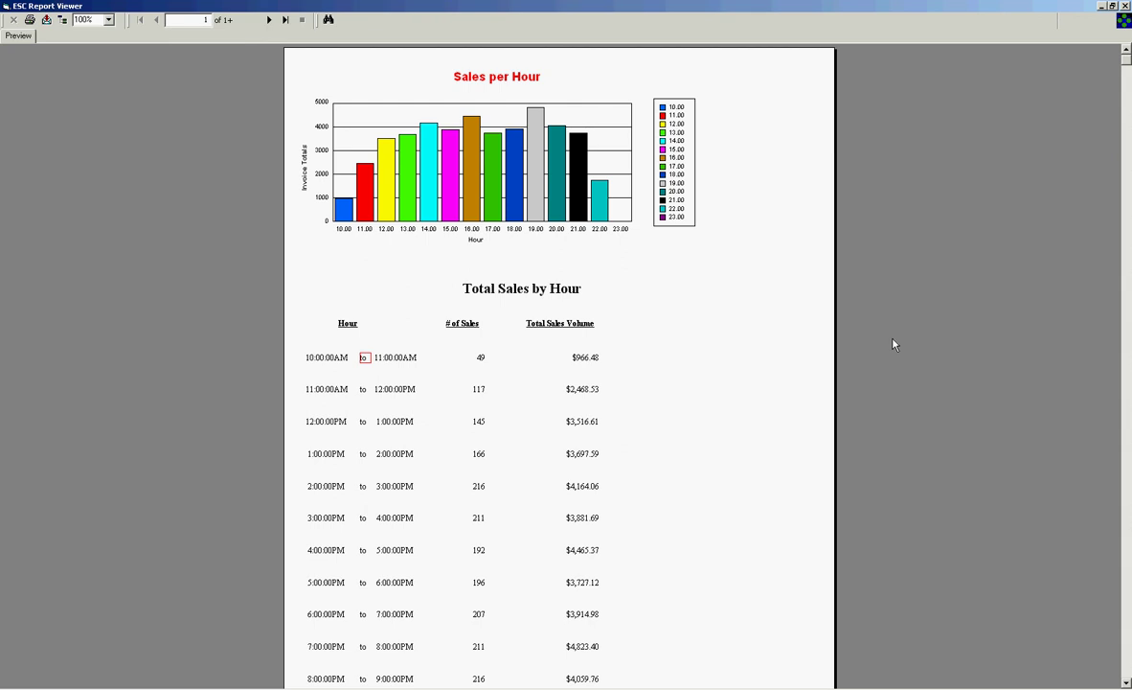
{"action": "left_click", "coordinate": [1125, 5]}
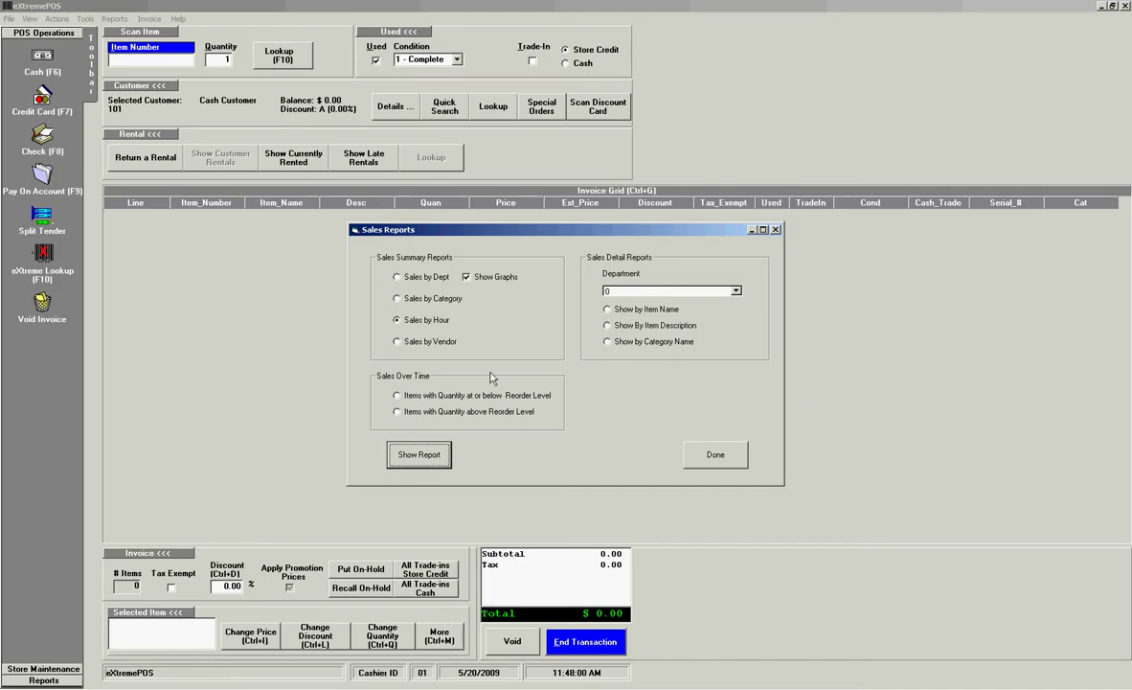
Step: Choose the sales detail report for the Games department (GAM), shown by category name
{"action": "left_click", "coordinate": [607, 325]}
{"action": "left_click", "coordinate": [607, 308]}
{"action": "left_click", "coordinate": [645, 290]}
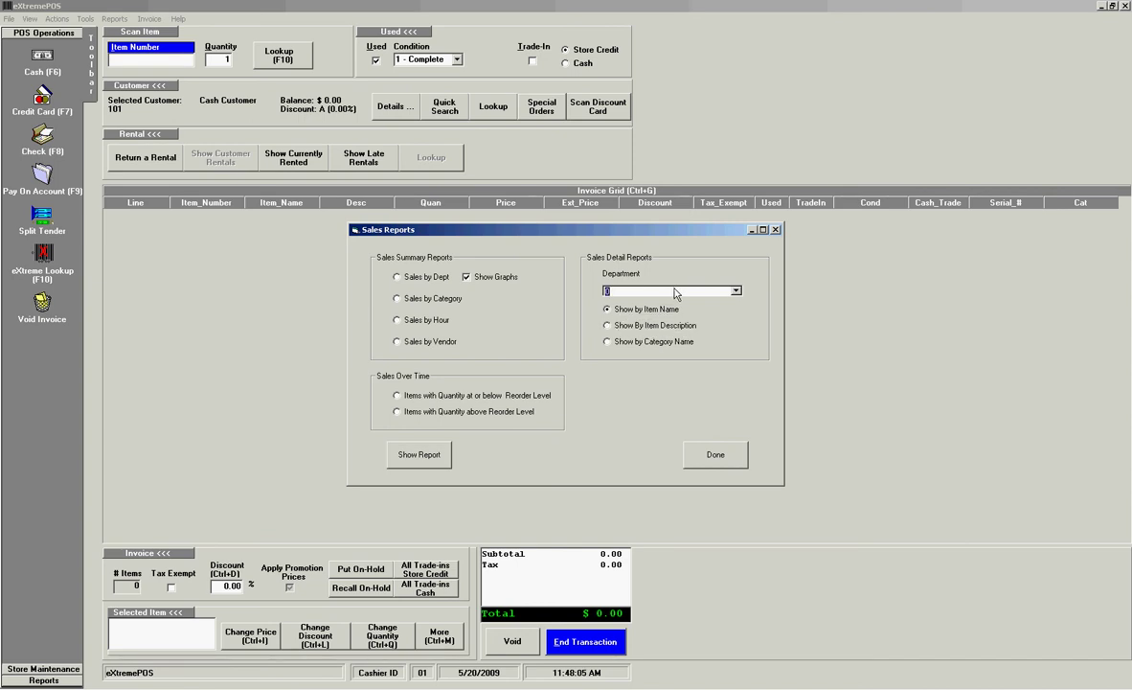
{"action": "left_click", "coordinate": [736, 290]}
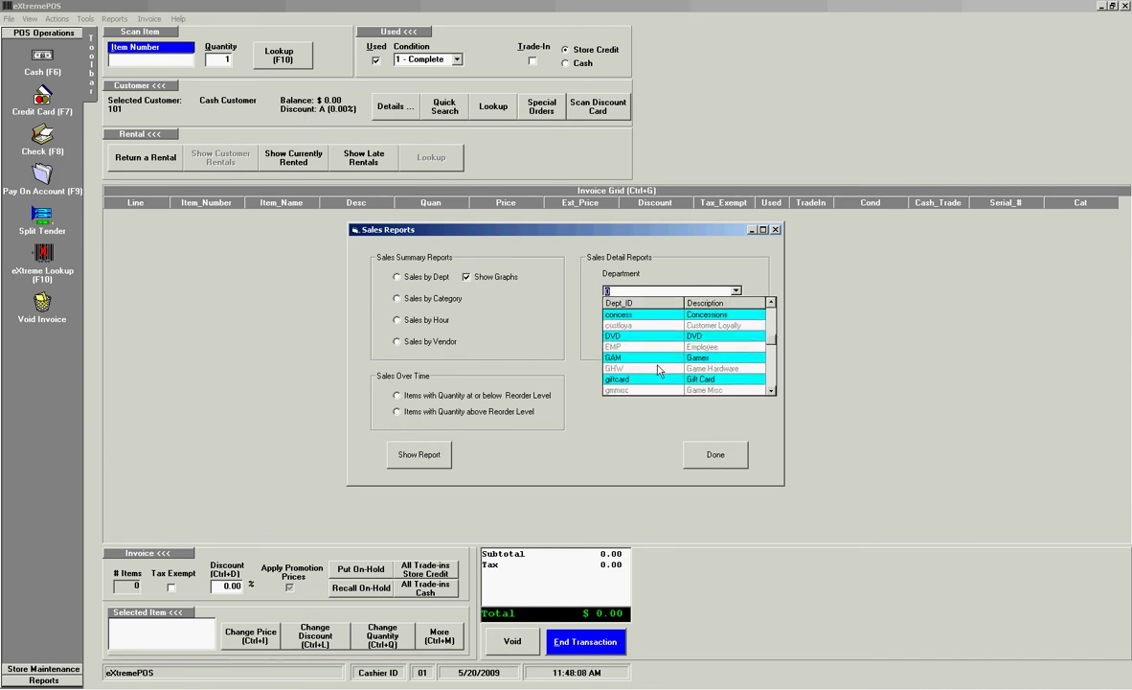
{"action": "left_click", "coordinate": [651, 357]}
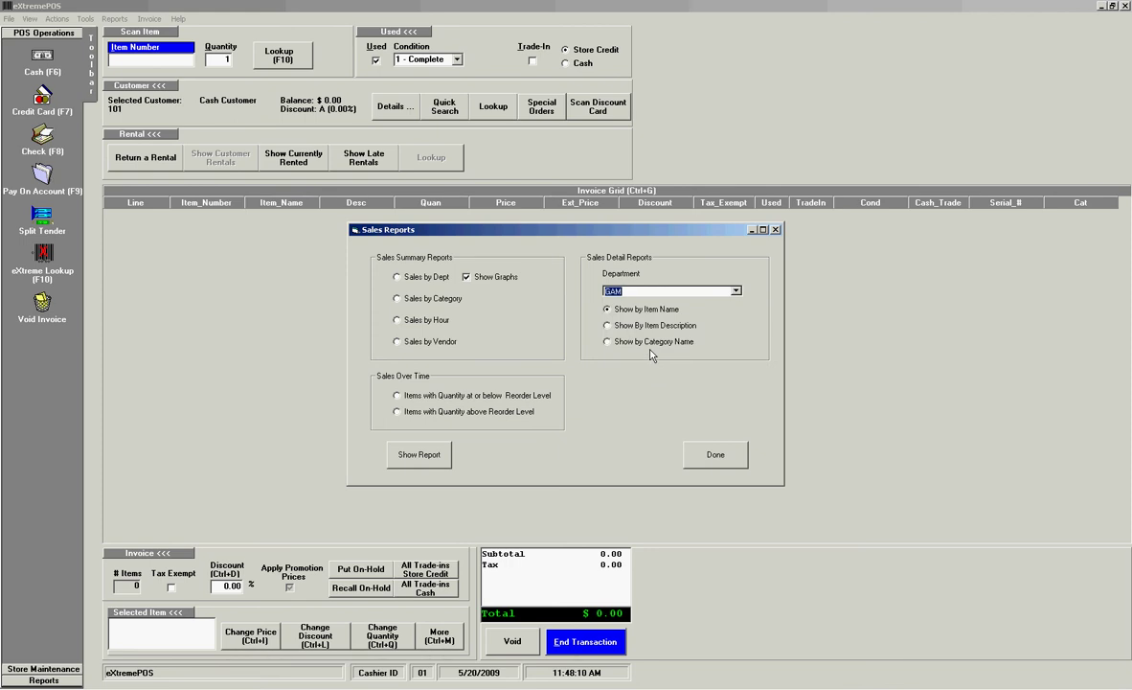
{"action": "left_click", "coordinate": [608, 341]}
Step: Generate the sales detail report with 1/1/2009 as the start date, confirming the end date as well
{"action": "left_click", "coordinate": [392, 428]}
{"action": "type", "text": "1/20"}
{"action": "key", "text": "Left"}
{"action": "key", "text": "Left"}
{"action": "type", "text": "1/"}
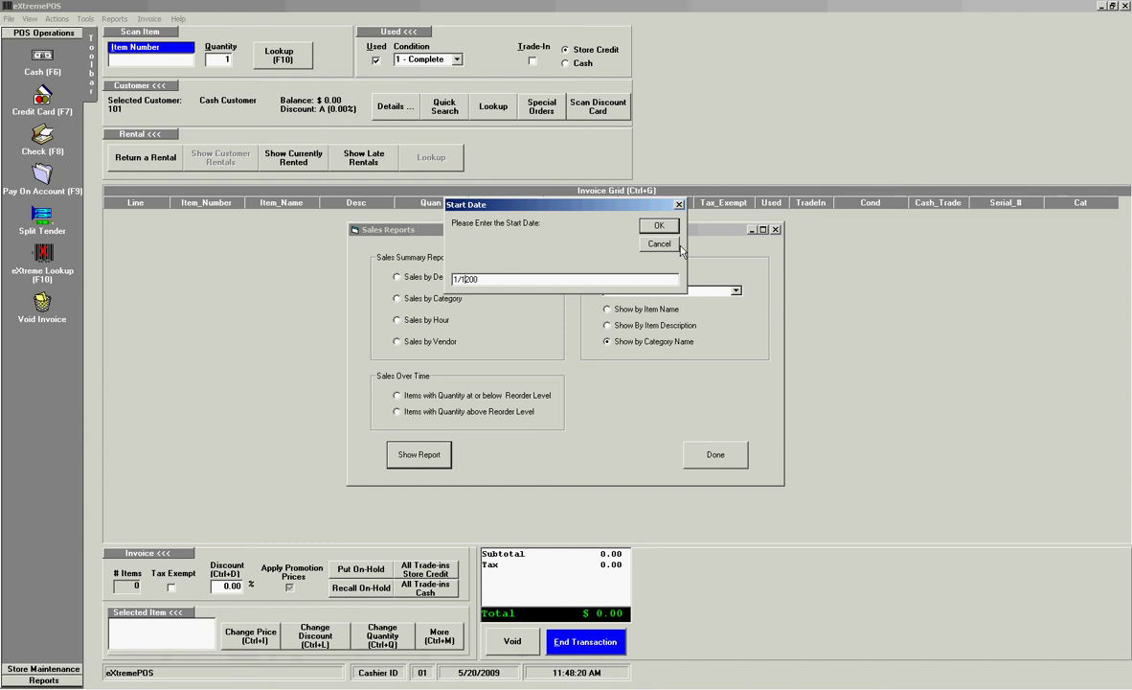
{"action": "left_click", "coordinate": [656, 230]}
{"action": "type", "text": "1/1/2009"}
{"action": "left_click", "coordinate": [640, 227]}
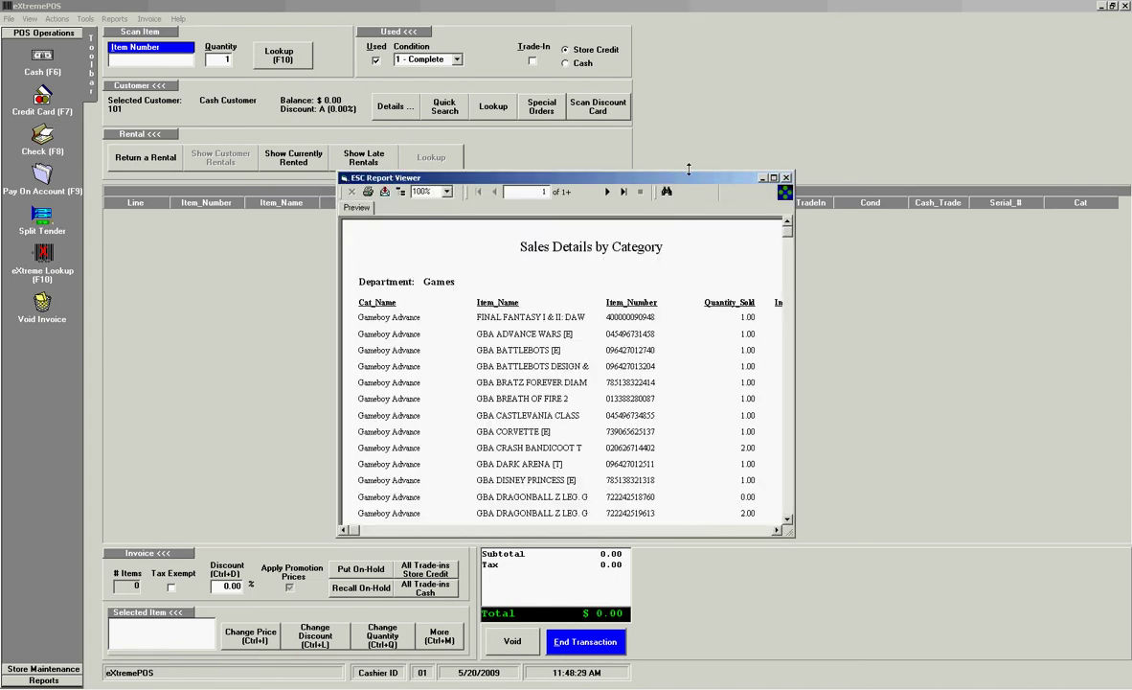
Step: Maximize the Sales Details by Category report and examine the first page of Games items
{"action": "double_click", "coordinate": [694, 181]}
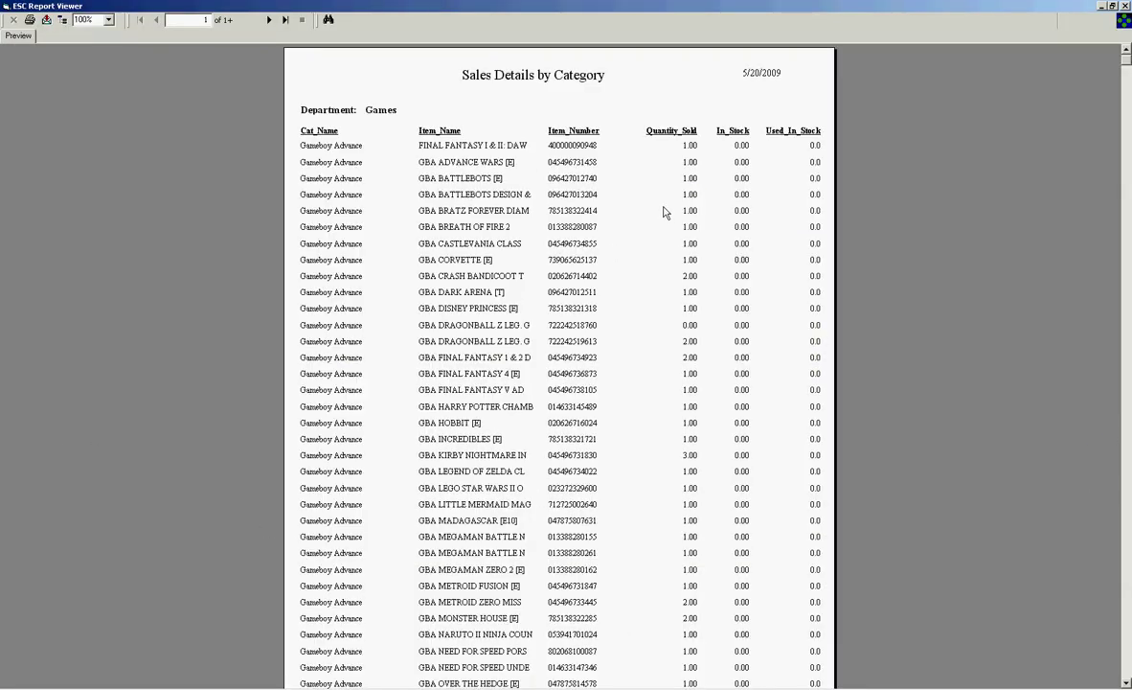
{"action": "left_click", "coordinate": [828, 197]}
{"action": "scroll", "coordinate": [824, 220], "scroll_direction": "down", "scroll_amount": 2}
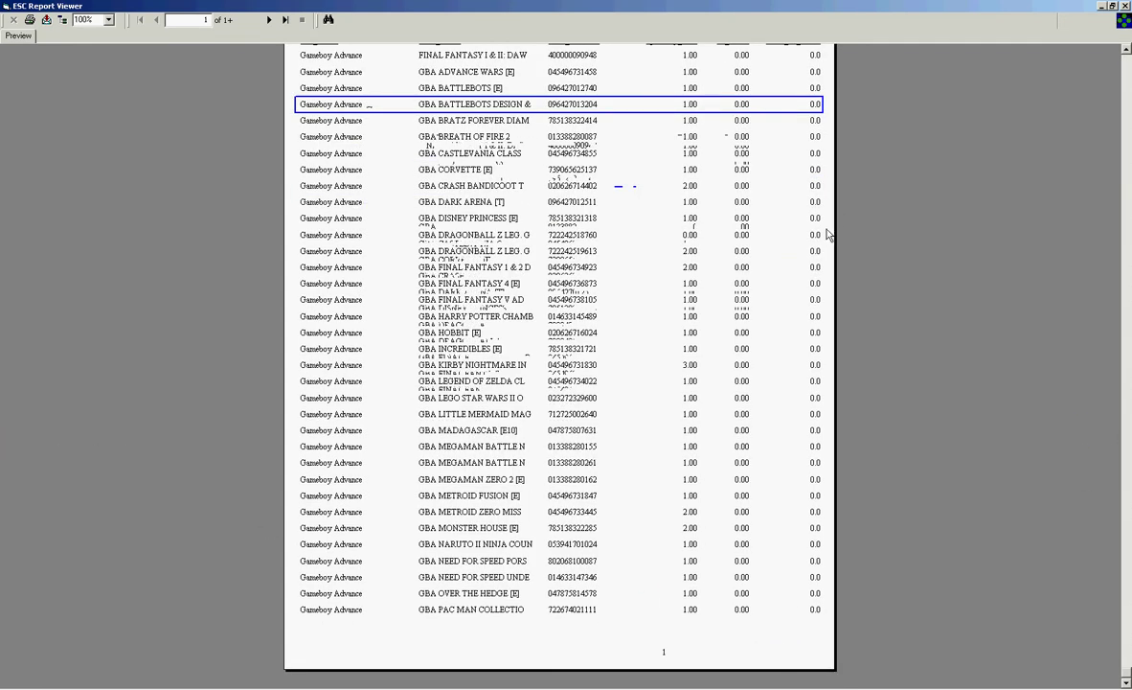
{"action": "scroll", "coordinate": [708, 215], "scroll_direction": "up", "scroll_amount": 2}
{"action": "scroll", "coordinate": [706, 213], "scroll_direction": "down", "scroll_amount": 2}
{"action": "scroll", "coordinate": [704, 211], "scroll_direction": "up", "scroll_amount": 2}
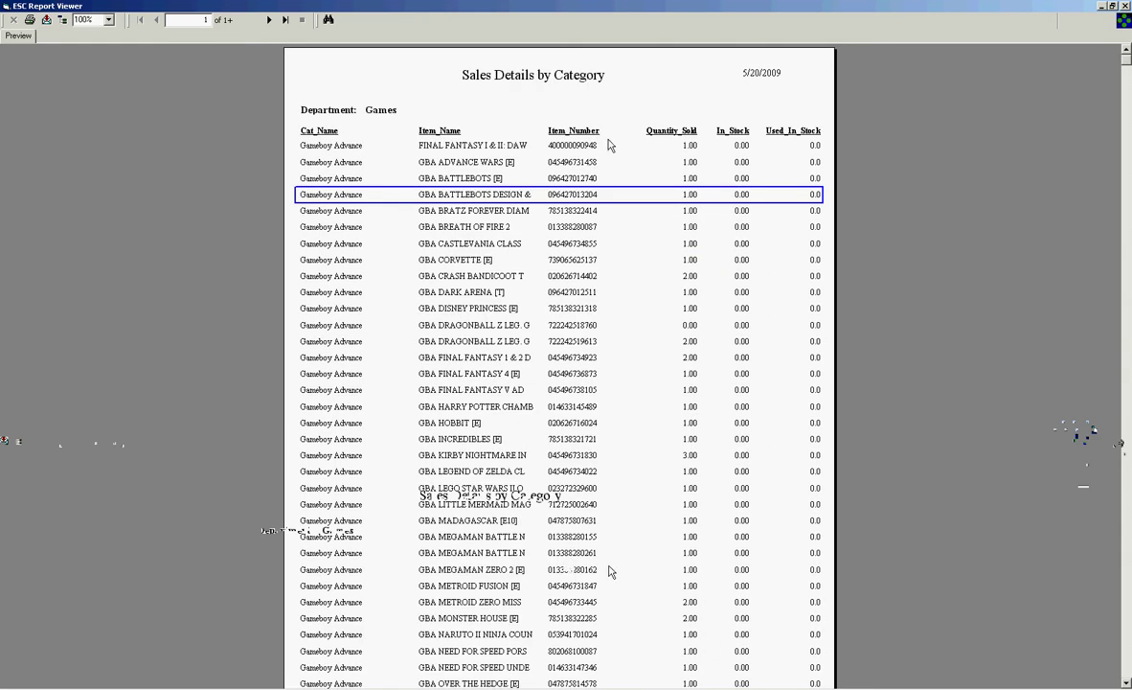
Step: Browse the category sales details backwards from the last page, and close the report and the sales reports window
{"action": "left_click", "coordinate": [284, 19]}
{"action": "left_click", "coordinate": [156, 20]}
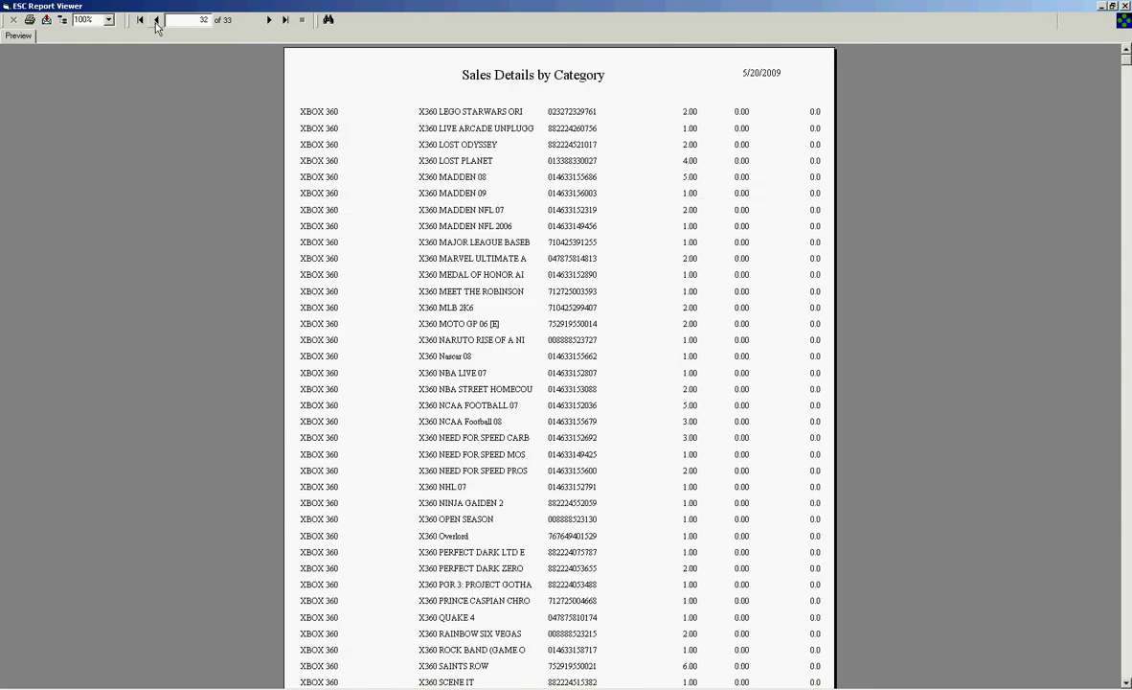
{"action": "left_click", "coordinate": [156, 20]}
{"action": "left_click", "coordinate": [156, 21]}
{"action": "left_click", "coordinate": [156, 21]}
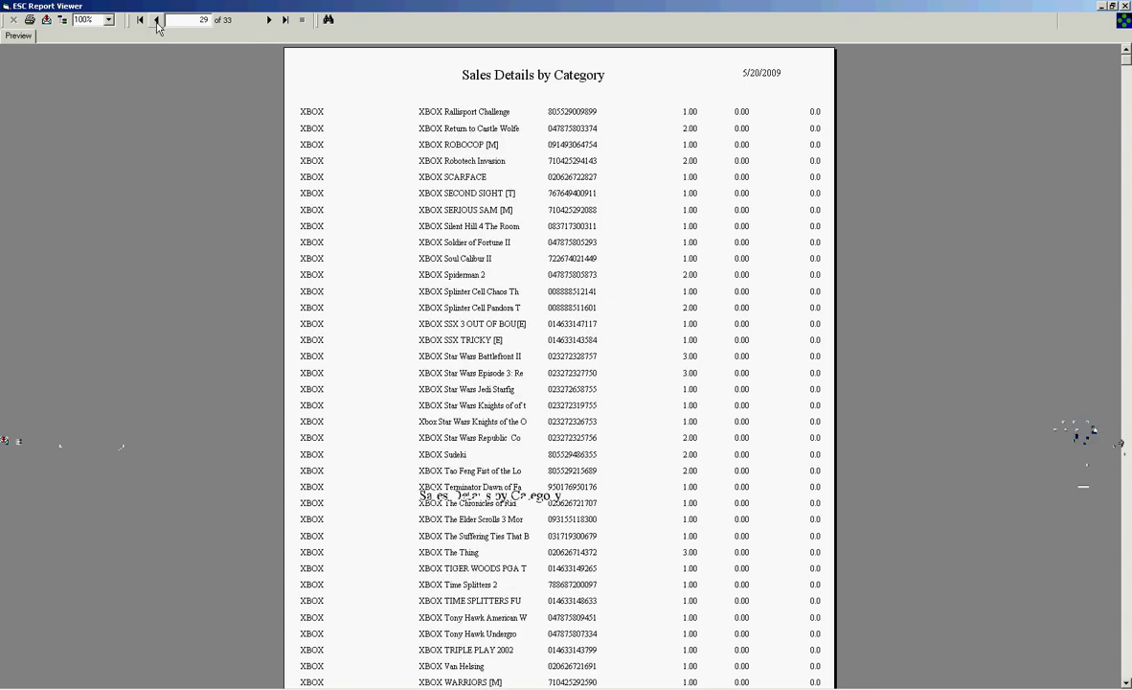
{"action": "left_click", "coordinate": [156, 21]}
{"action": "left_click", "coordinate": [156, 21]}
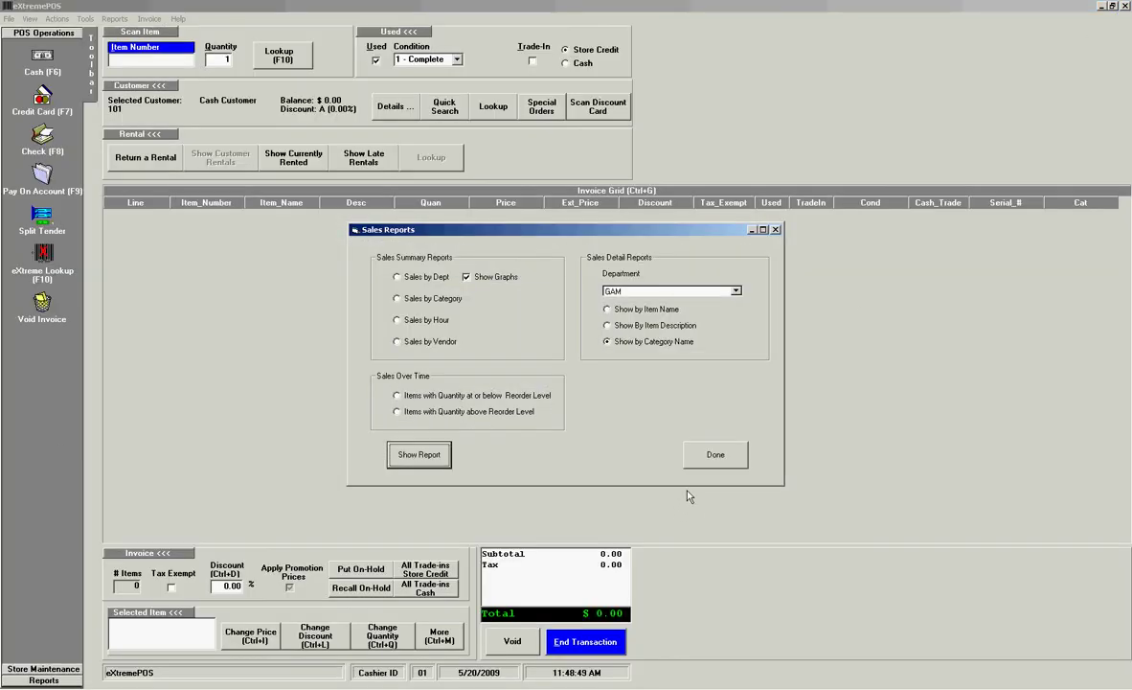
{"action": "left_click", "coordinate": [709, 454]}
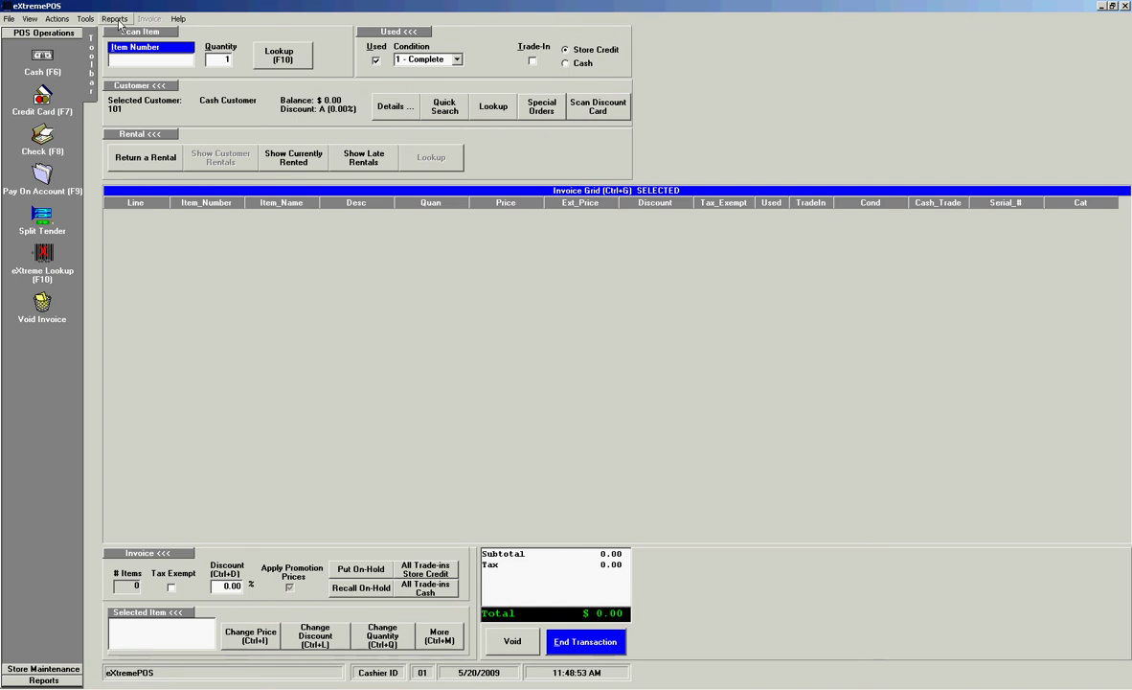
Step: Open the rental reports and review the Late Rentals, Currently Rented and Rentals In Store options
{"action": "left_click", "coordinate": [115, 19]}
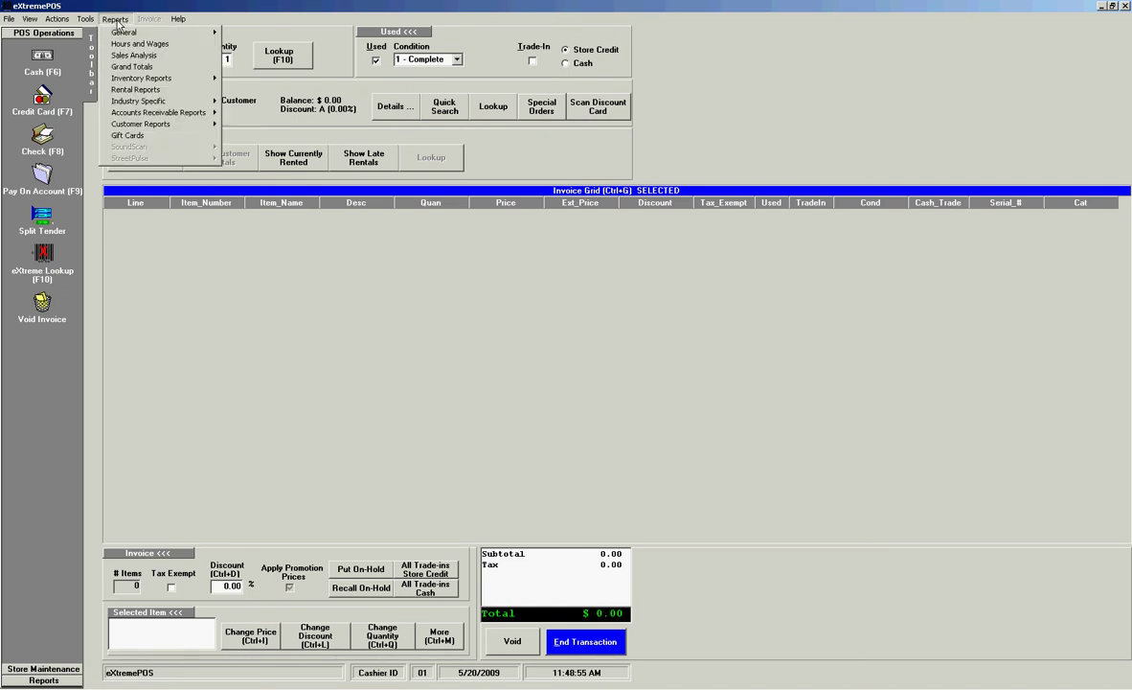
{"action": "left_click", "coordinate": [137, 90]}
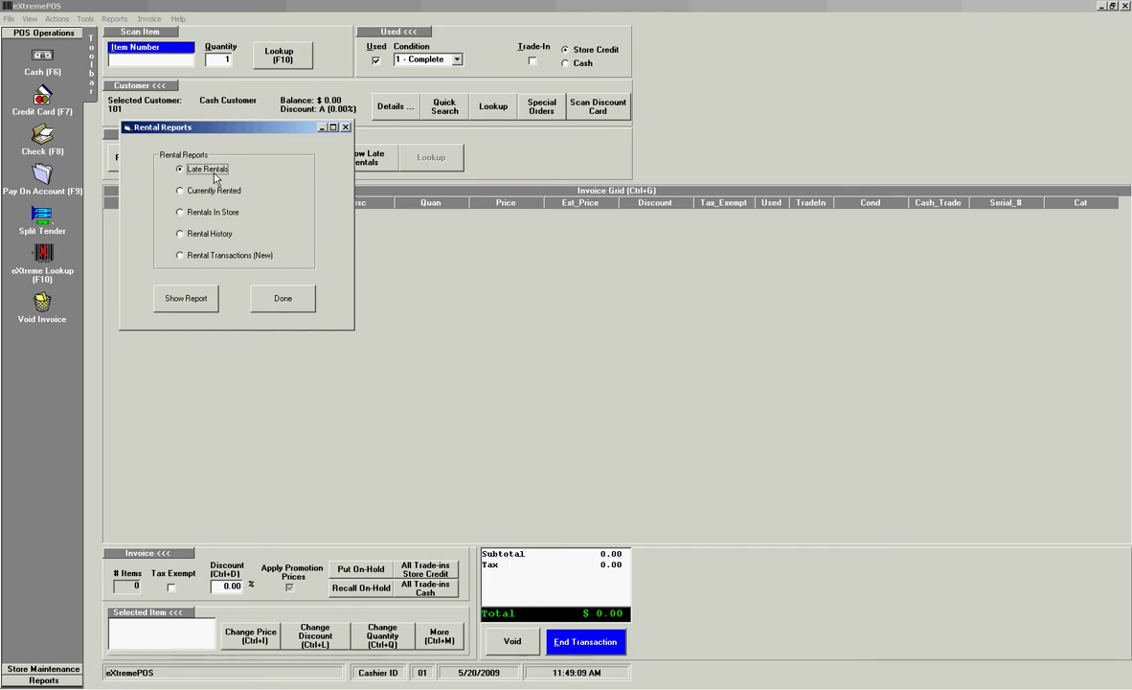
{"action": "left_click", "coordinate": [204, 194]}
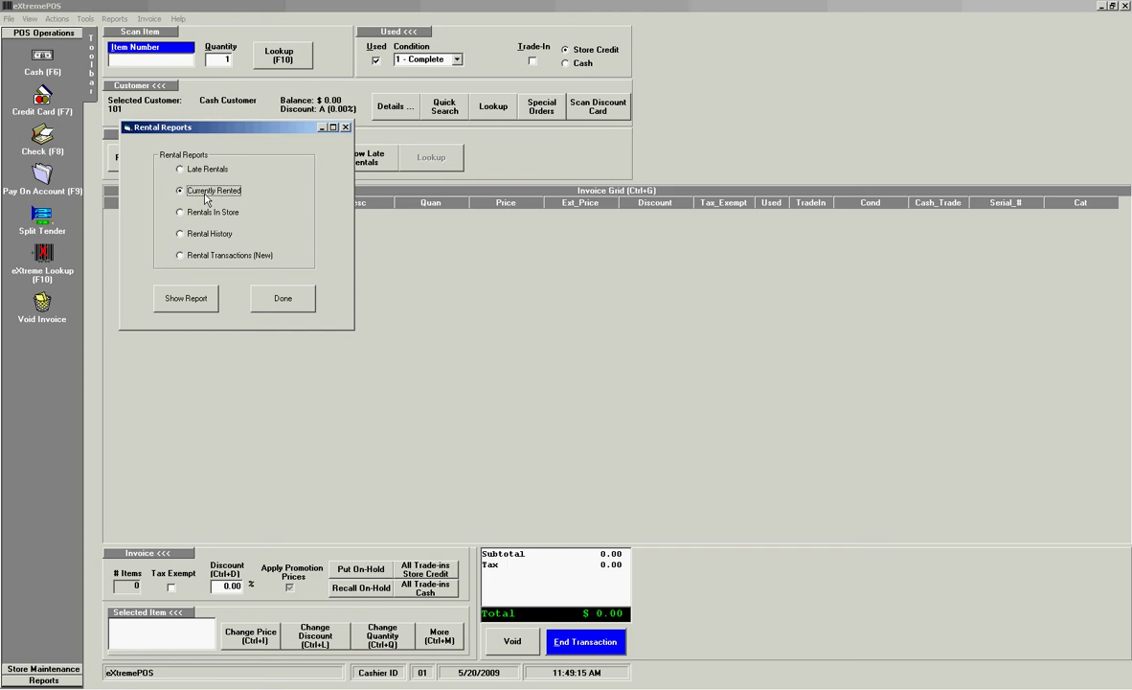
{"action": "left_click", "coordinate": [219, 215]}
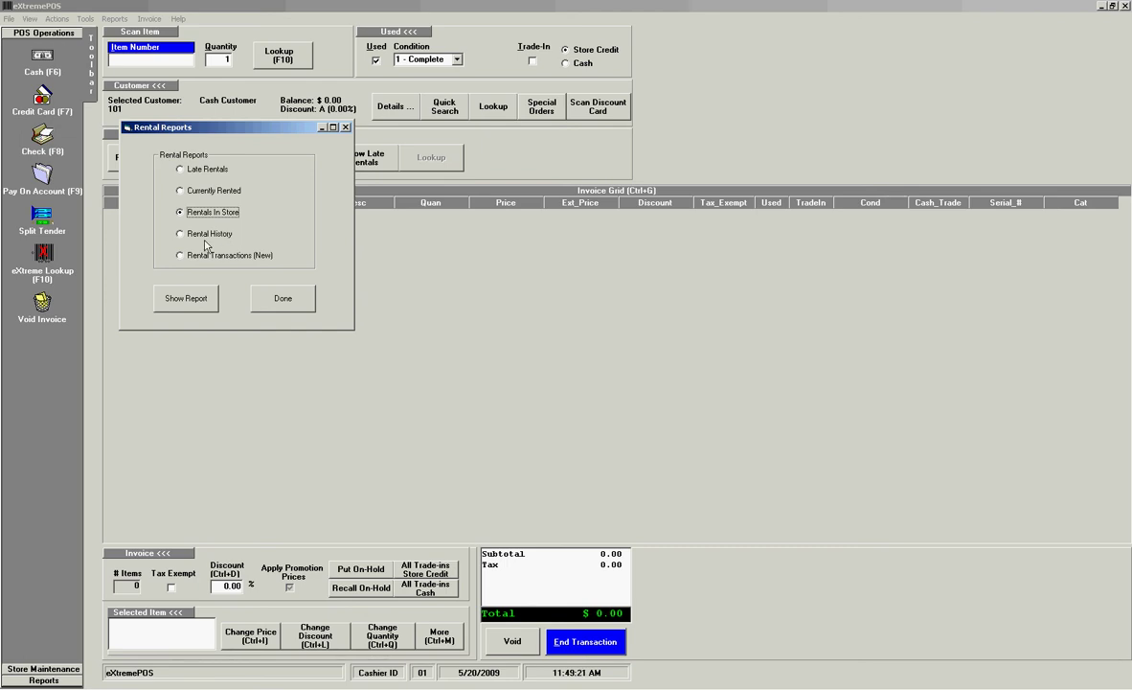
Step: Open the Rental History report, view its item number prompt without entering an item, and exit the history
{"action": "left_click", "coordinate": [206, 235]}
{"action": "left_click", "coordinate": [184, 293]}
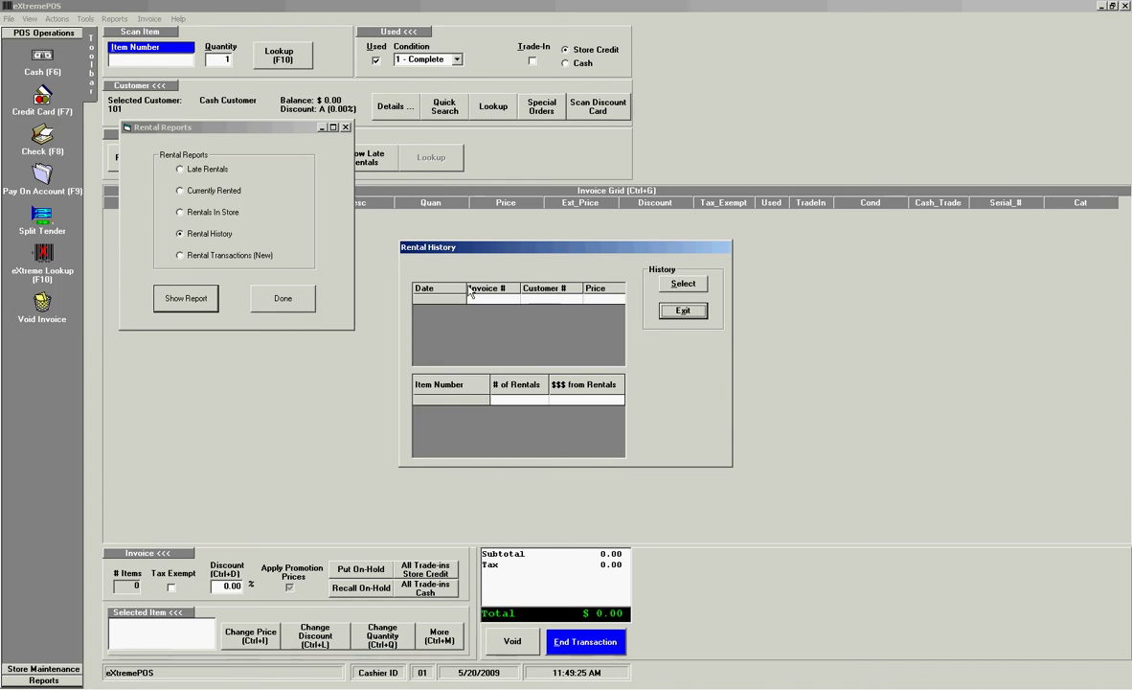
{"action": "left_click", "coordinate": [683, 283]}
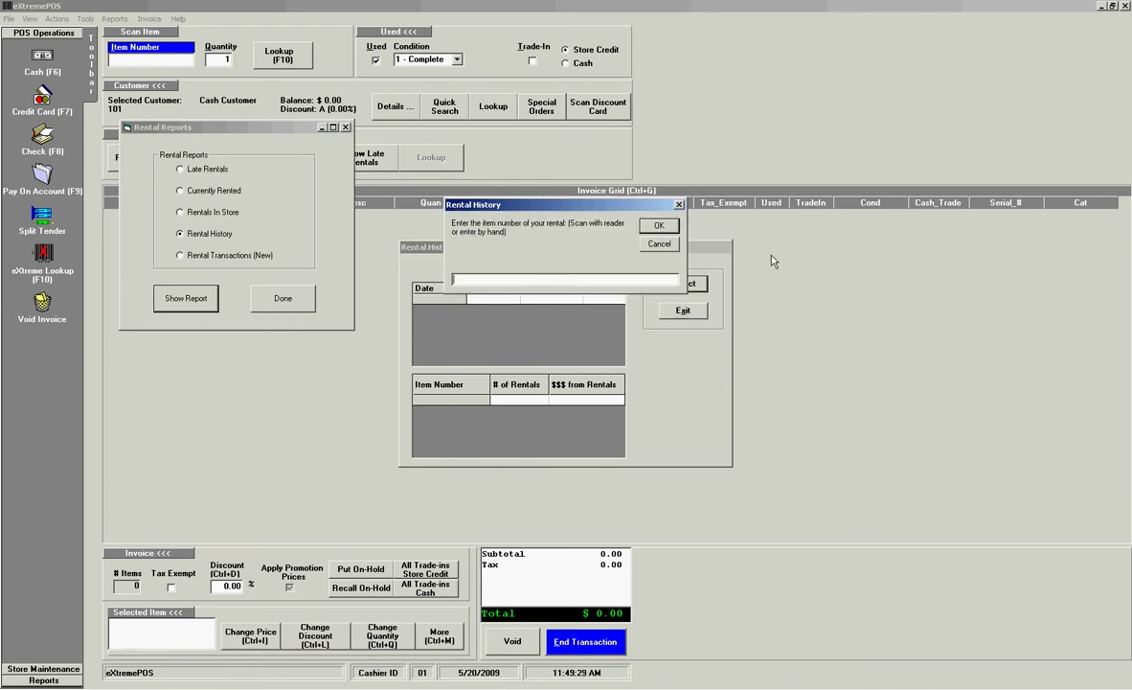
{"action": "key", "text": "Escape"}
{"action": "left_click", "coordinate": [688, 284]}
{"action": "left_click", "coordinate": [659, 244]}
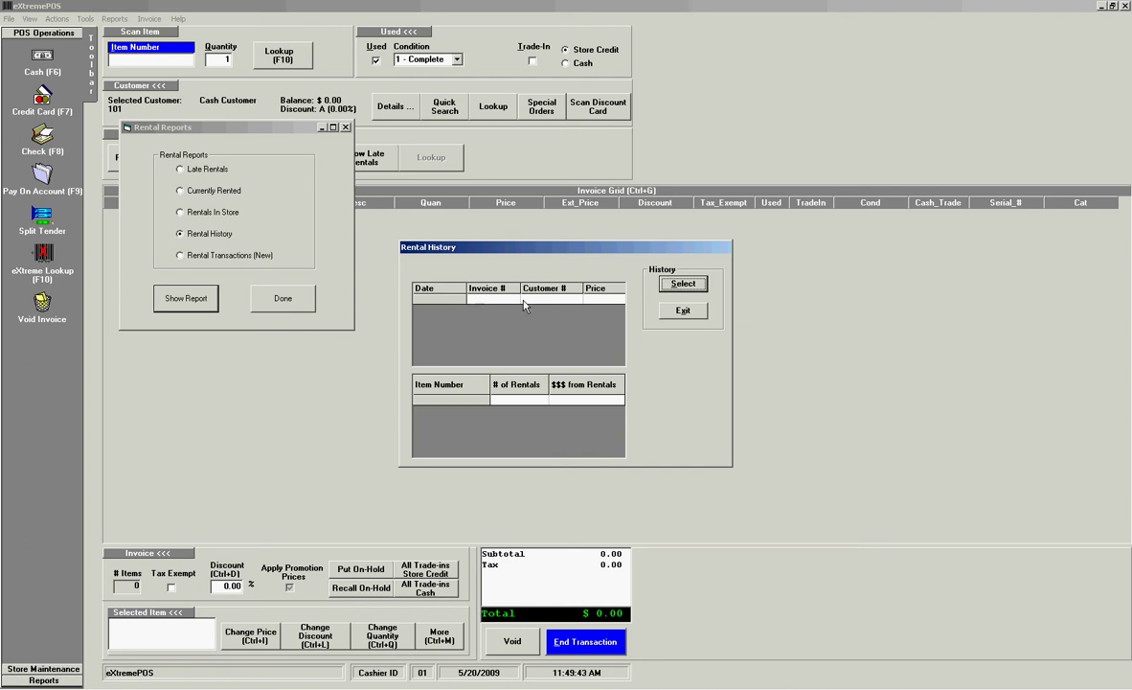
{"action": "left_click", "coordinate": [692, 312]}
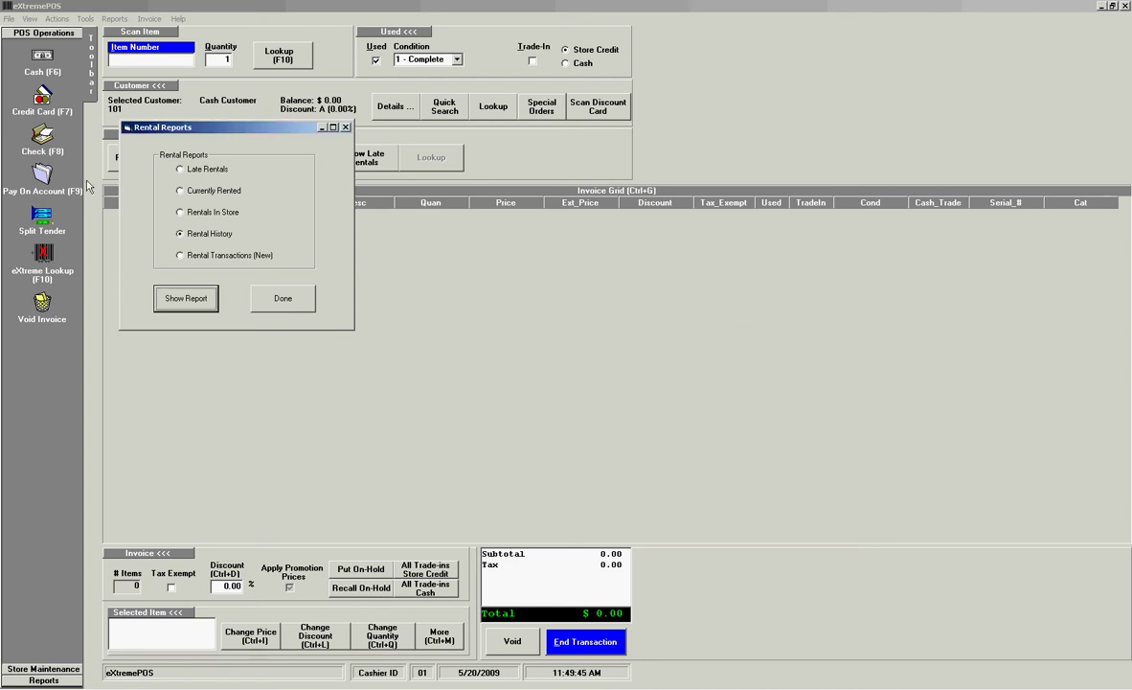
Step: Request the Rental Transactions (New) report to view its sort options, cancel it, and close the rental reports
{"action": "left_click", "coordinate": [189, 254]}
{"action": "left_click", "coordinate": [182, 302]}
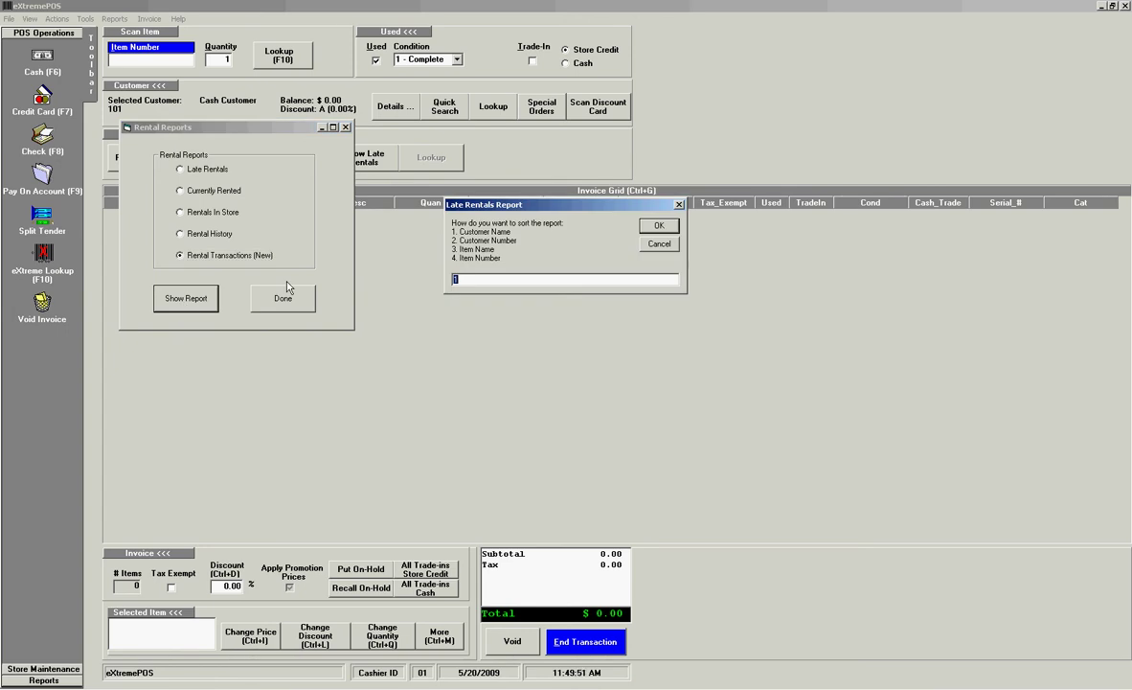
{"action": "left_click", "coordinate": [651, 247]}
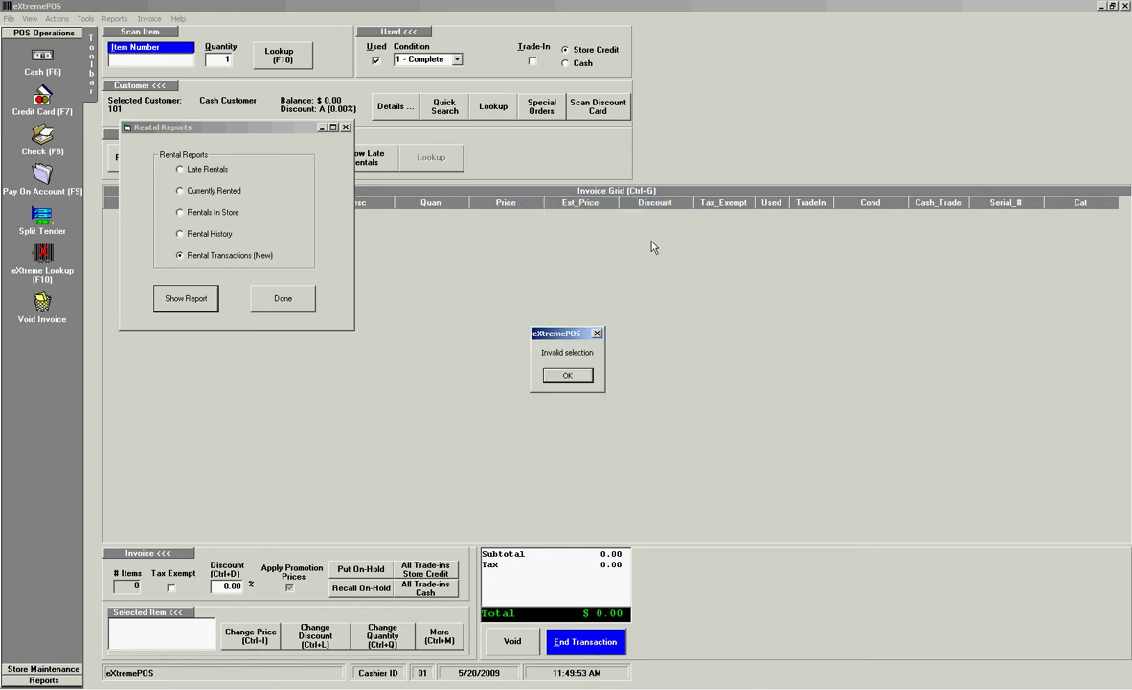
{"action": "left_click", "coordinate": [572, 375]}
{"action": "left_click", "coordinate": [284, 302]}
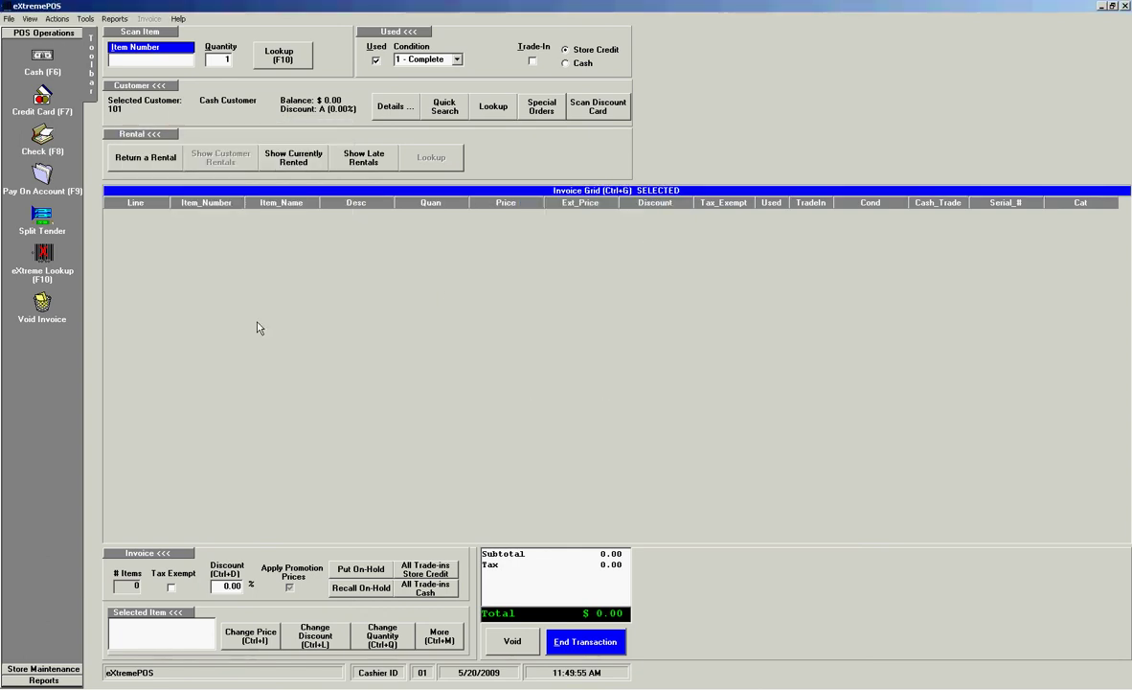
Step: Review the gift card report options for current balances, history by card number and history by date range, without running one
{"action": "left_click", "coordinate": [115, 19]}
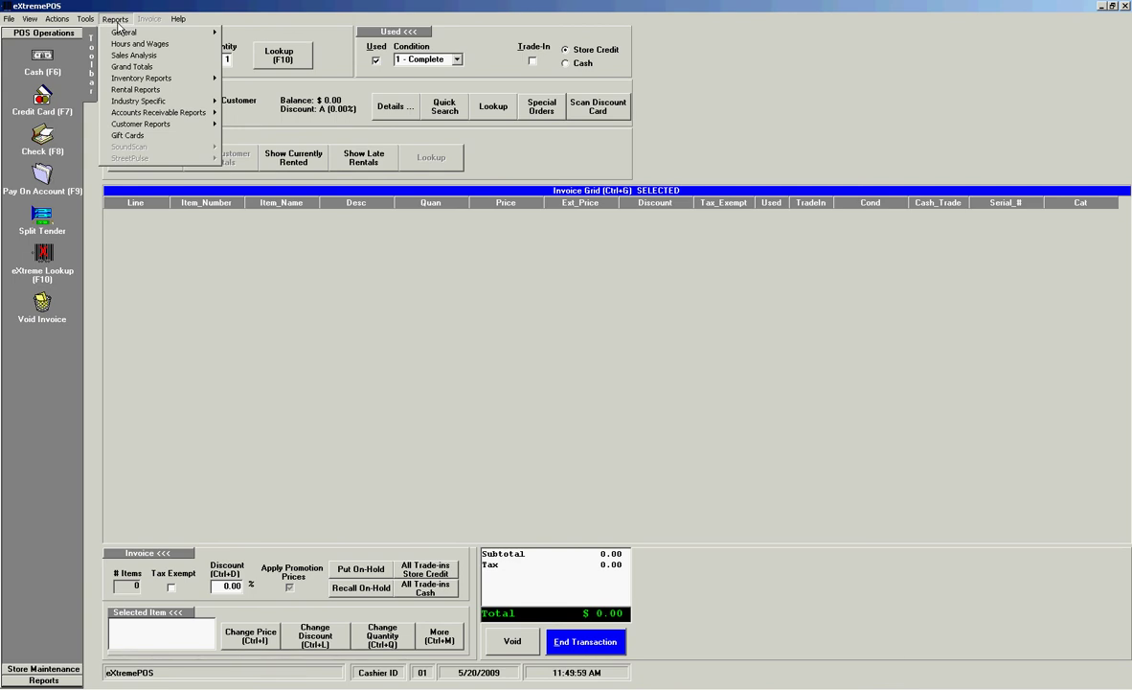
{"action": "left_click", "coordinate": [123, 134]}
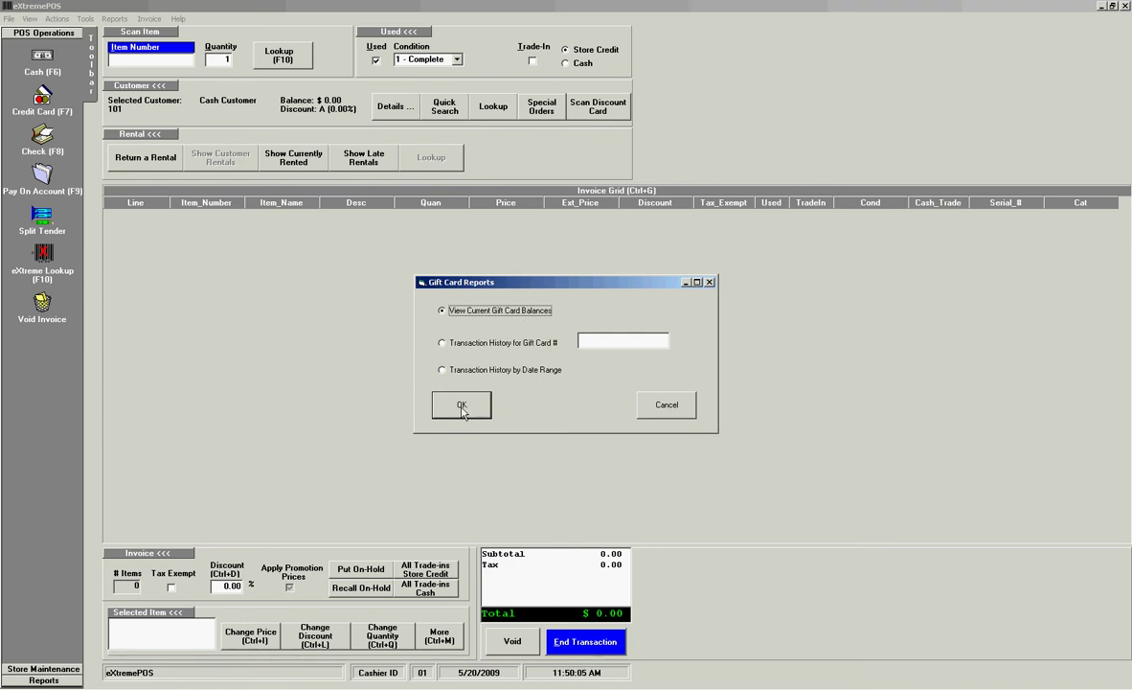
{"action": "left_click", "coordinate": [444, 342]}
{"action": "left_click", "coordinate": [607, 343]}
{"action": "left_click", "coordinate": [536, 373]}
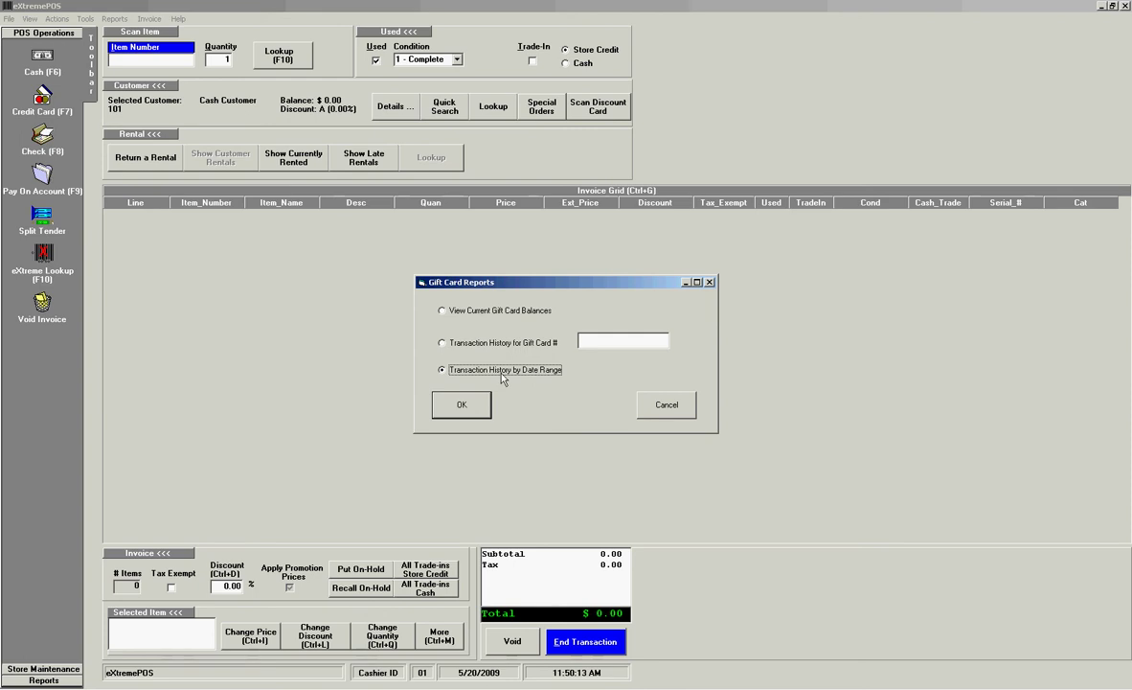
{"action": "left_click", "coordinate": [654, 406]}
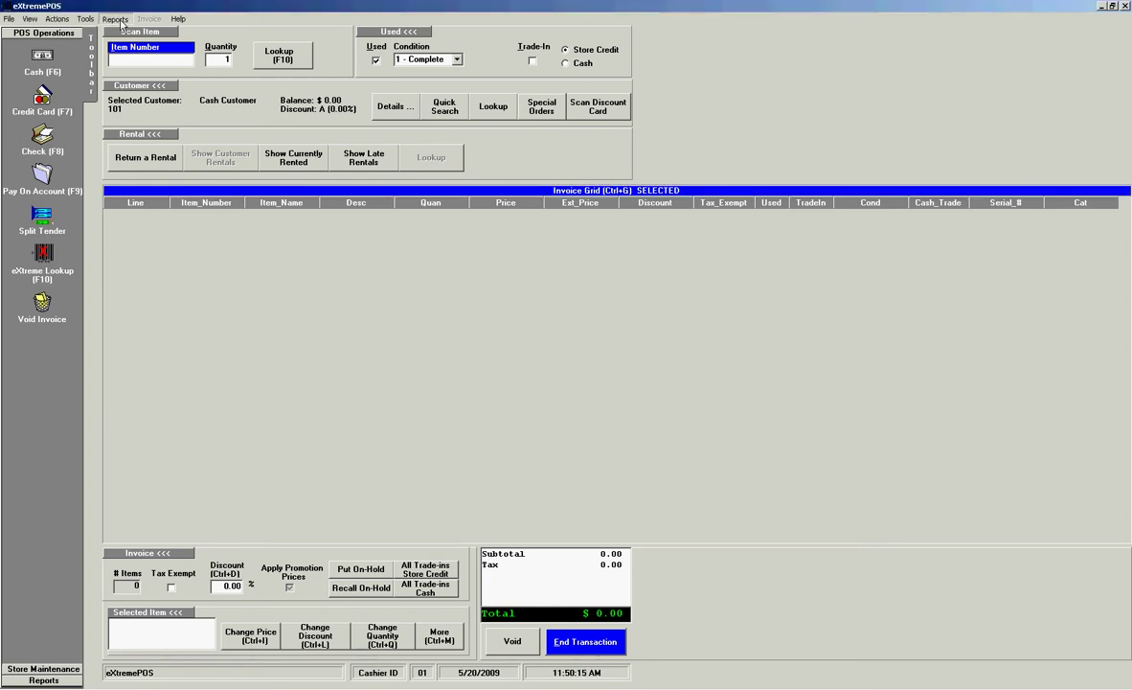
Step: Open the Hours and Wages report, review its department, cashier and date options, and exit without generating it
{"action": "left_click", "coordinate": [115, 19]}
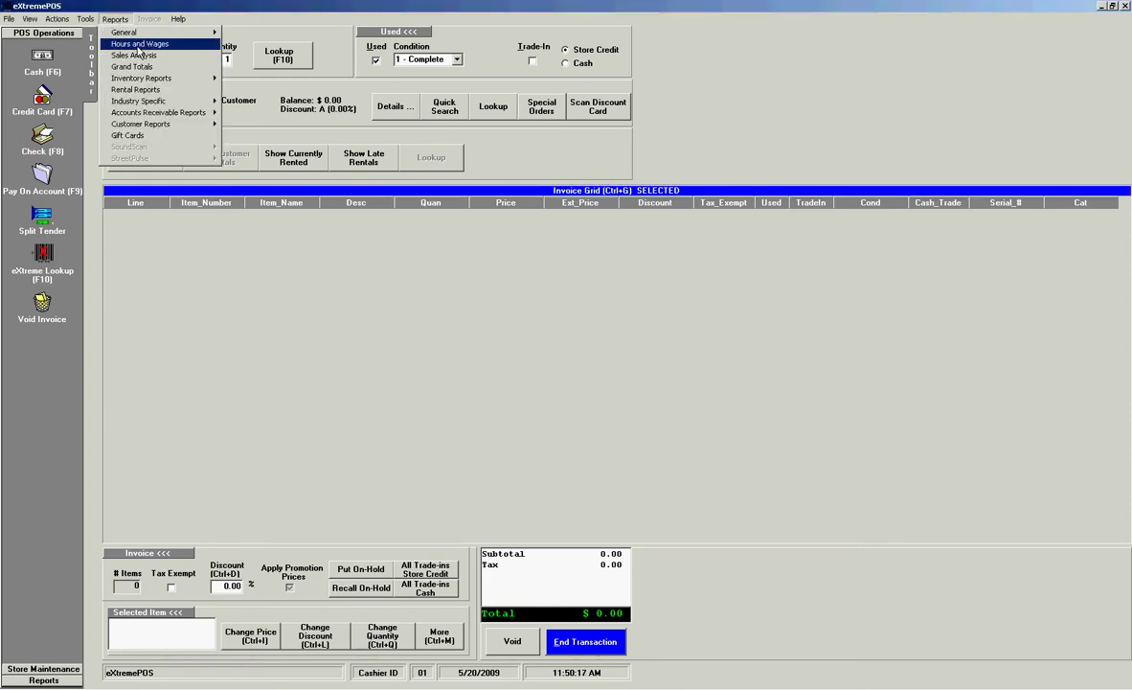
{"action": "mouse_move", "coordinate": [155, 37]}
{"action": "left_click", "coordinate": [153, 47]}
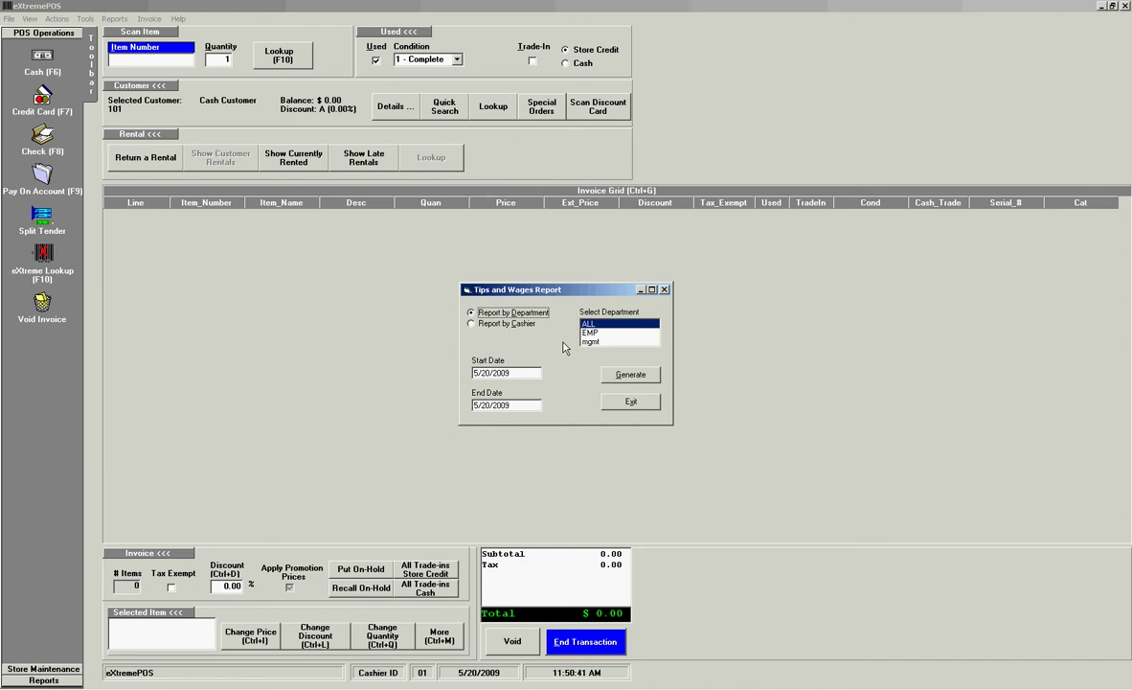
{"action": "left_click", "coordinate": [642, 404]}
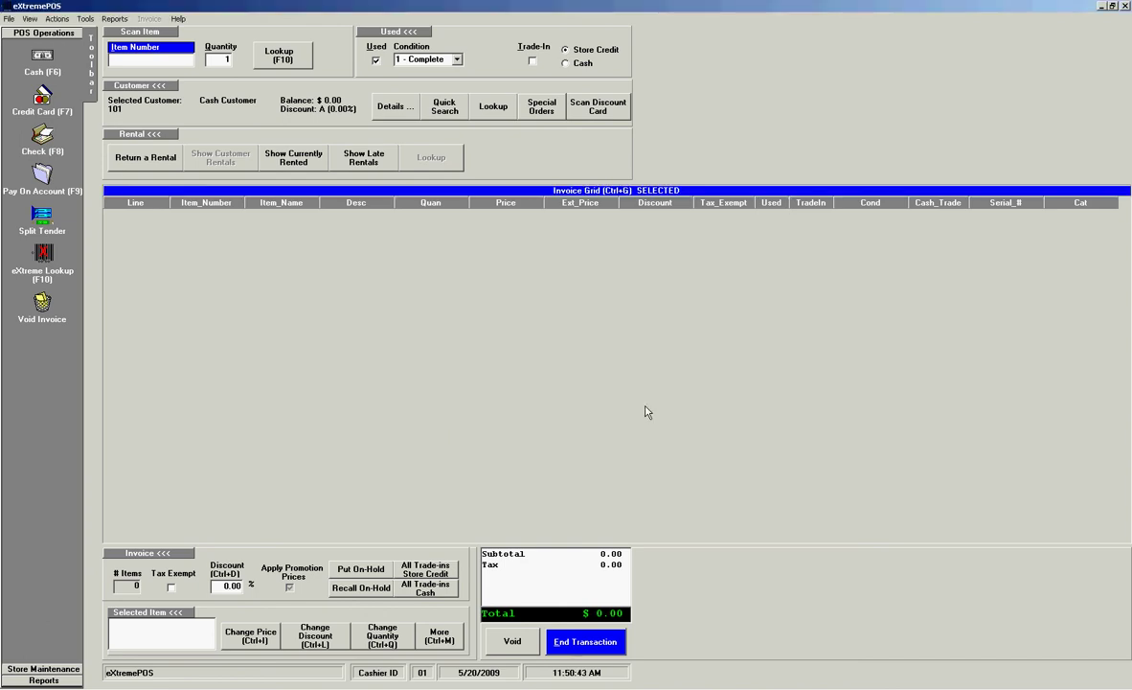
{"action": "left_click", "coordinate": [179, 19]}
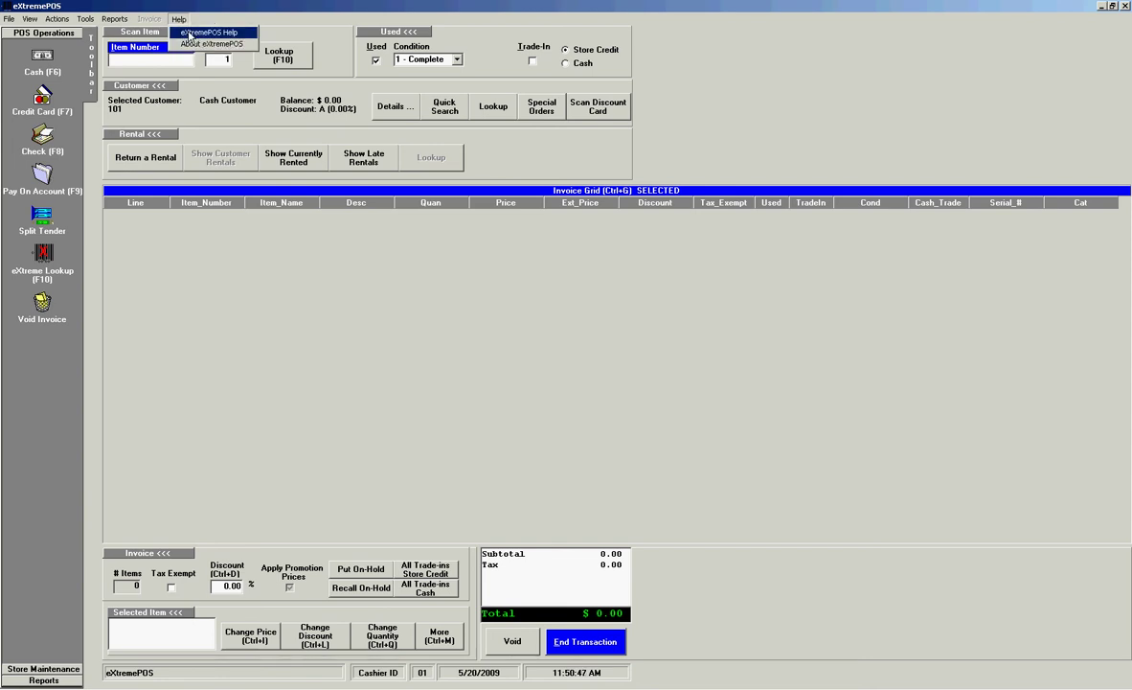
{"action": "left_click", "coordinate": [203, 5]}
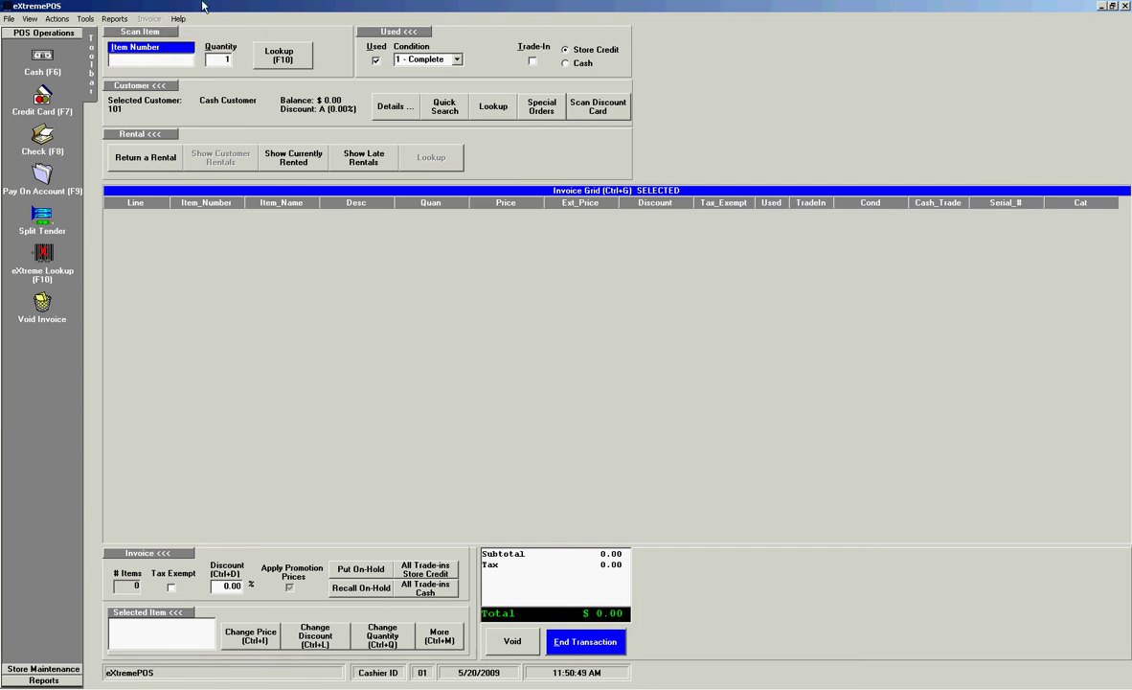